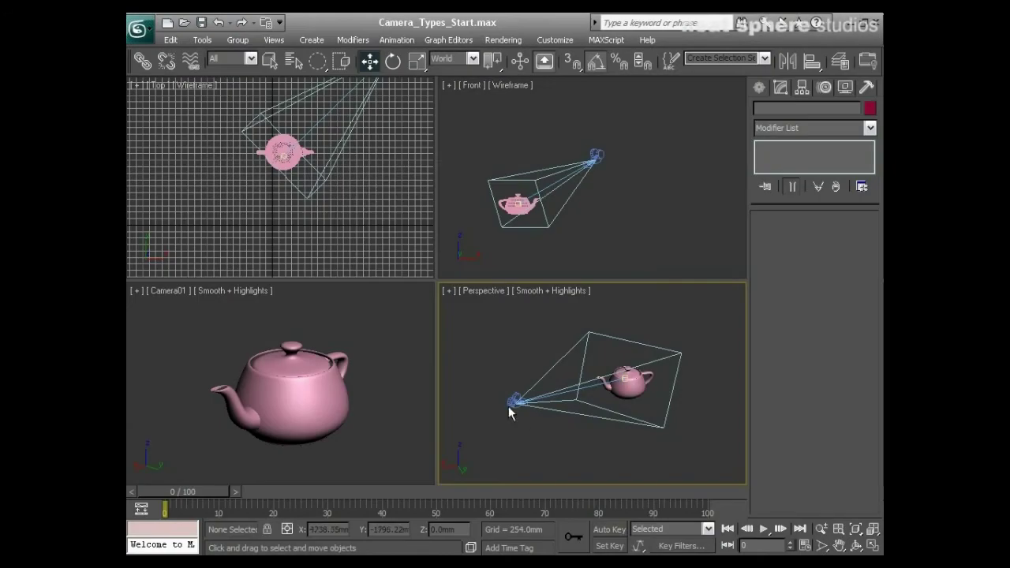
Select the camera aimed at the teapot and orbit it down to a near-level angle, keeping the whole teapot in its view.
left_click(514, 401)
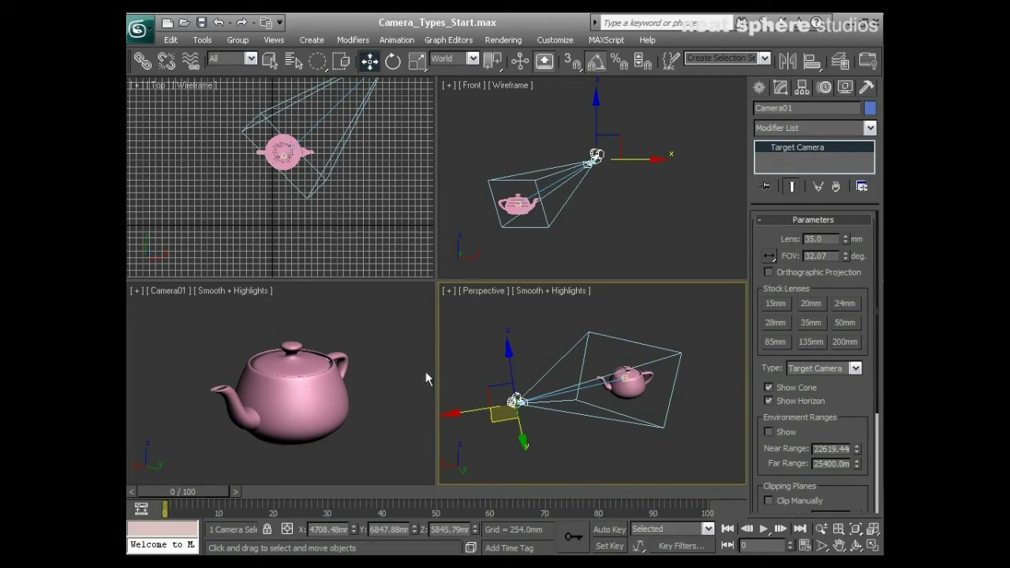
right_click(365, 458)
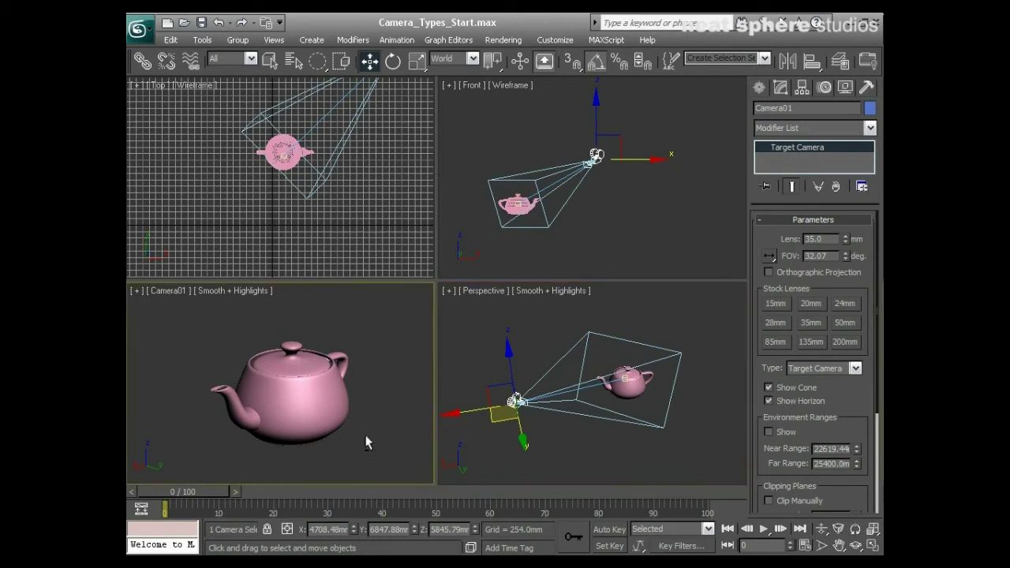
middle_click_drag(368, 434, 364, 426)
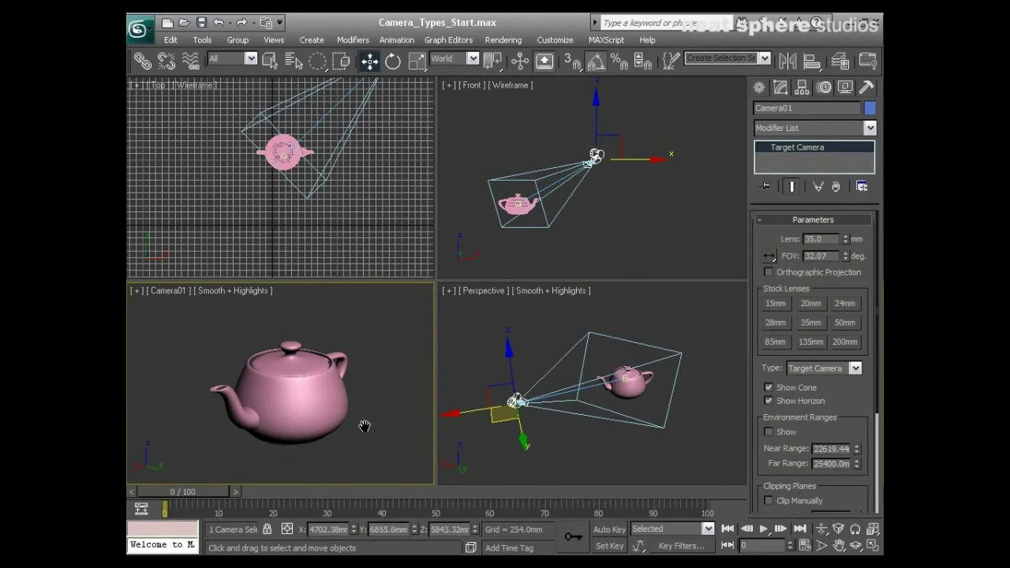
left_click(856, 544)
left_click_drag(404, 400, 397, 378)
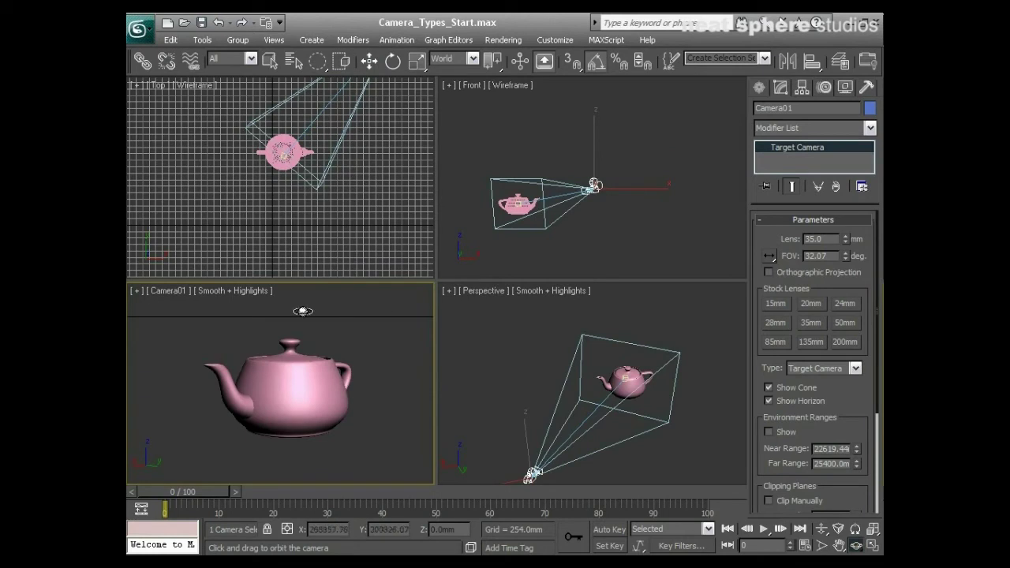
middle_click_drag(324, 347, 379, 377)
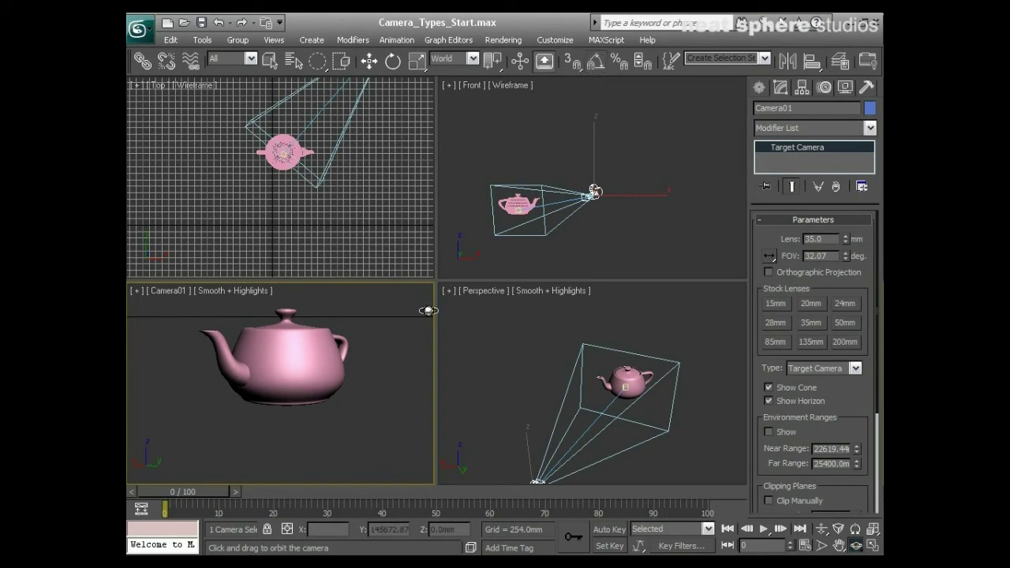
left_click_drag(419, 318, 420, 314)
middle_click_drag(383, 345, 379, 377)
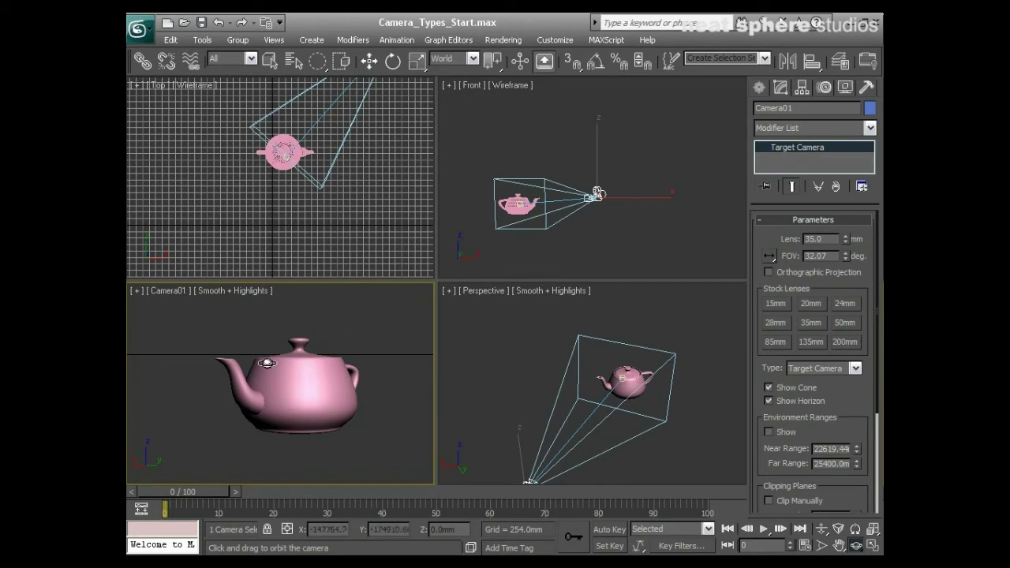
key("w")
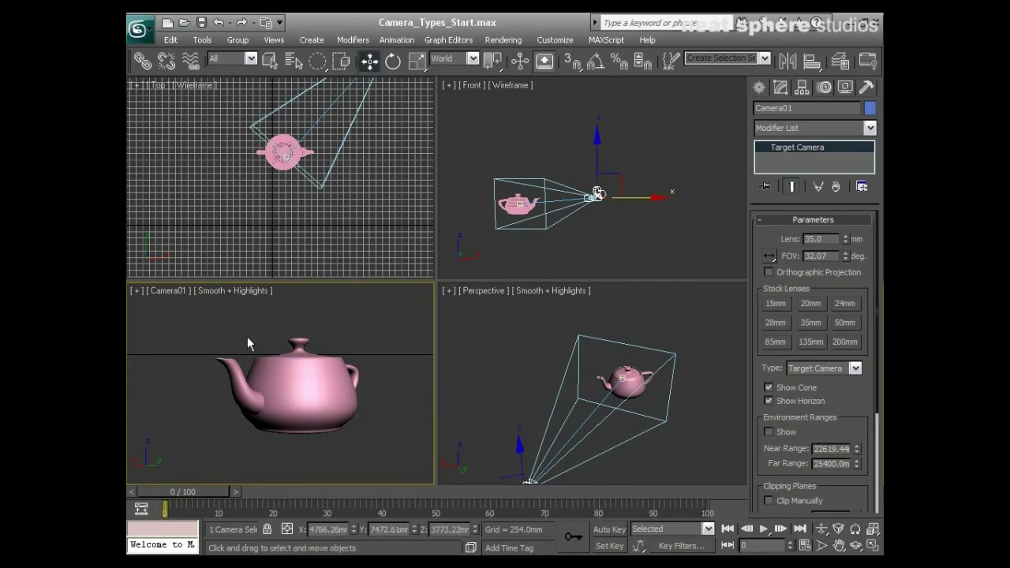
Show safe frames in the Camera01 view and pan the teapot past the frame edge and back near the centre.
left_click(165, 291)
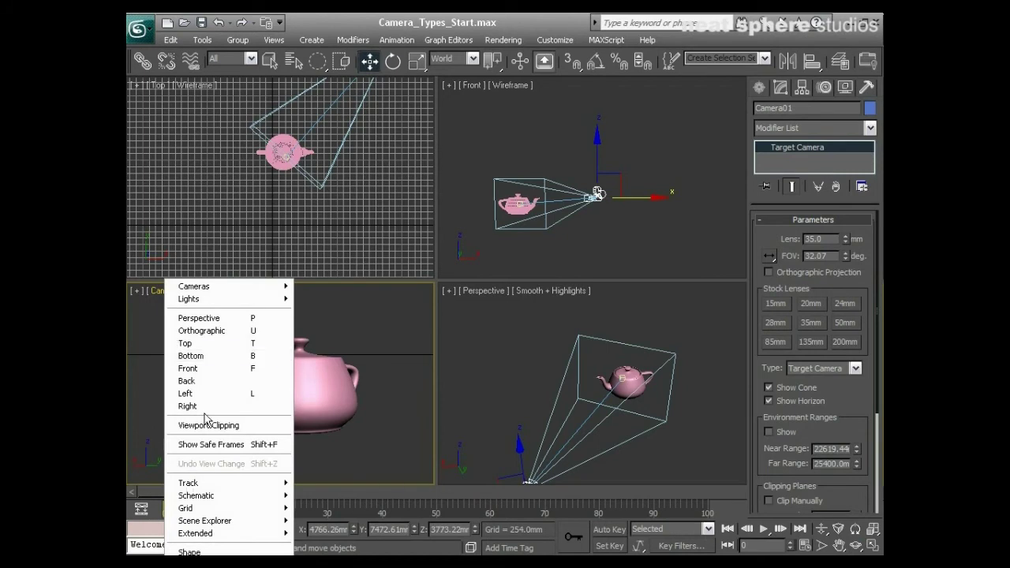
left_click(210, 445)
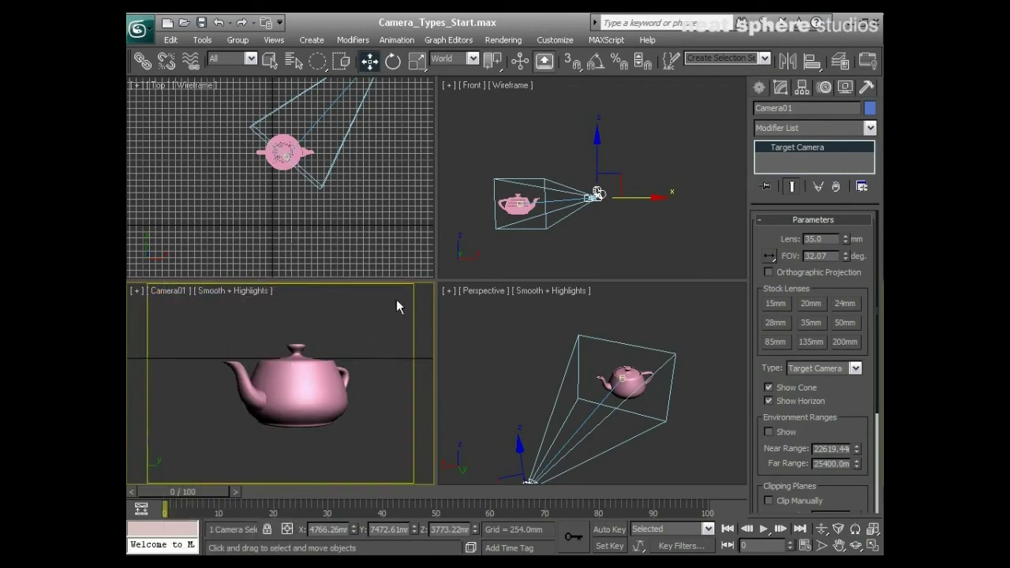
middle_click_drag(284, 400, 430, 366)
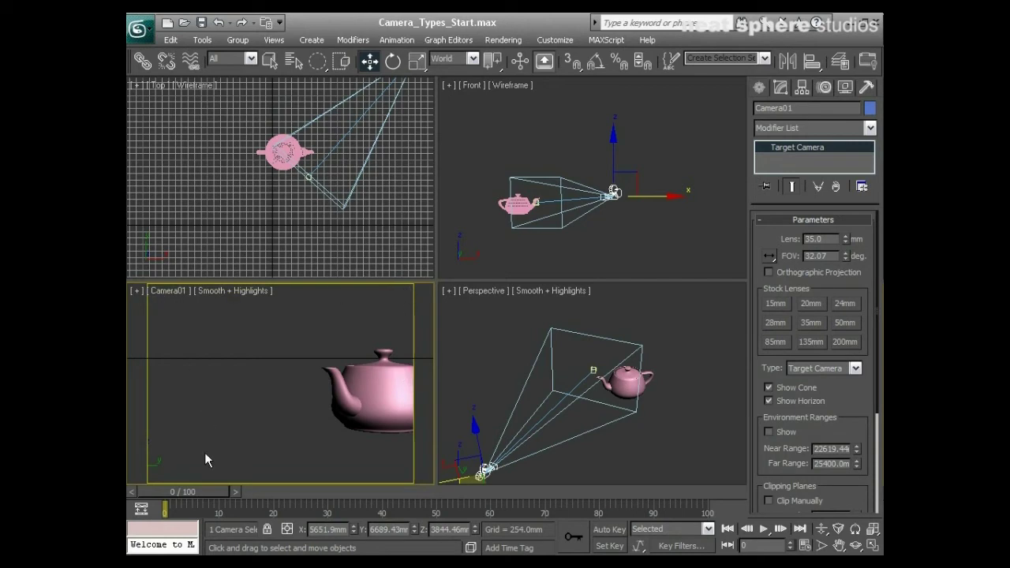
middle_click_drag(393, 400, 313, 400)
Turn off Final Gather in the mental ray render setup.
scroll(830, 67, "down", 4)
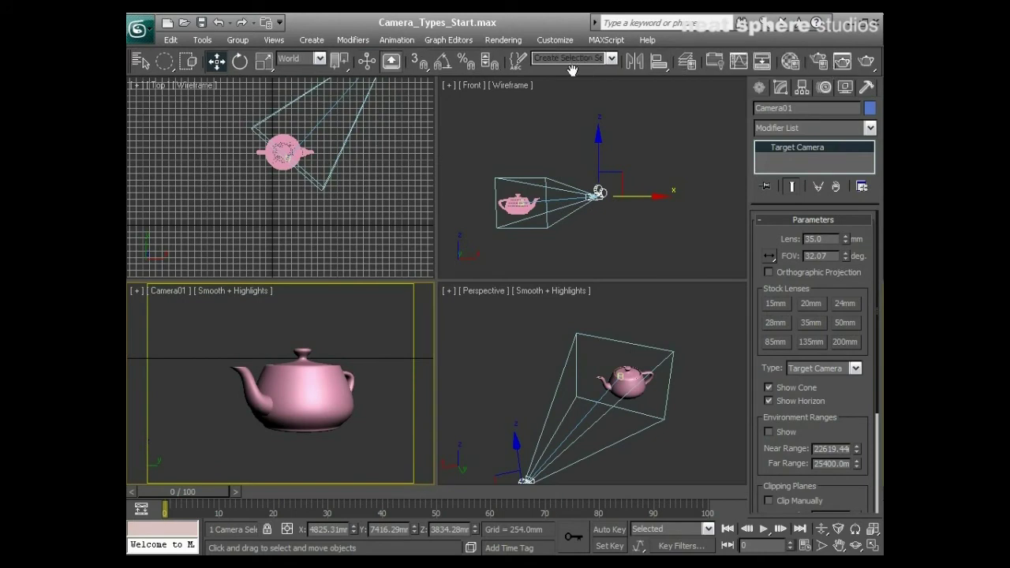
left_click(820, 65)
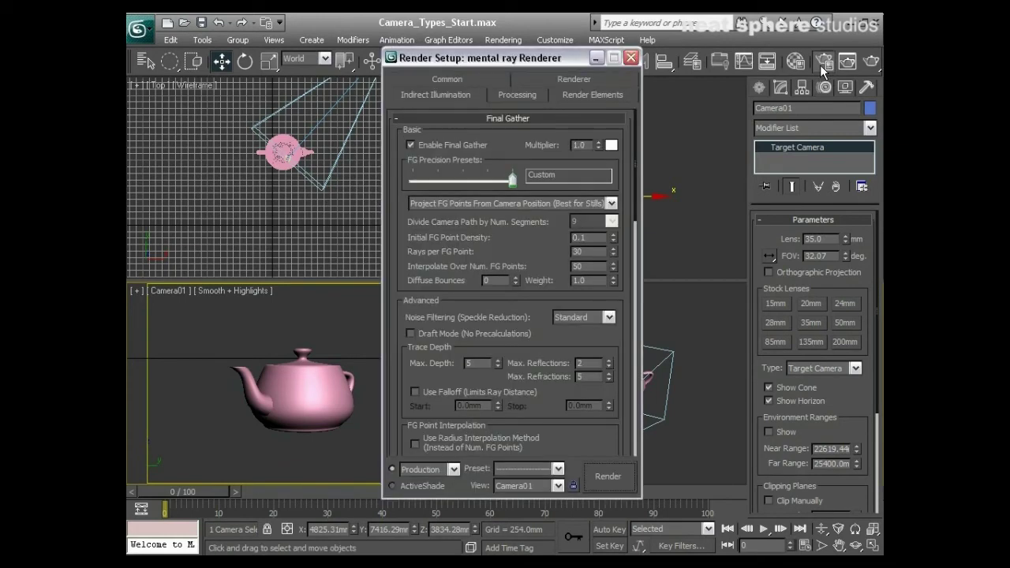
left_click(410, 146)
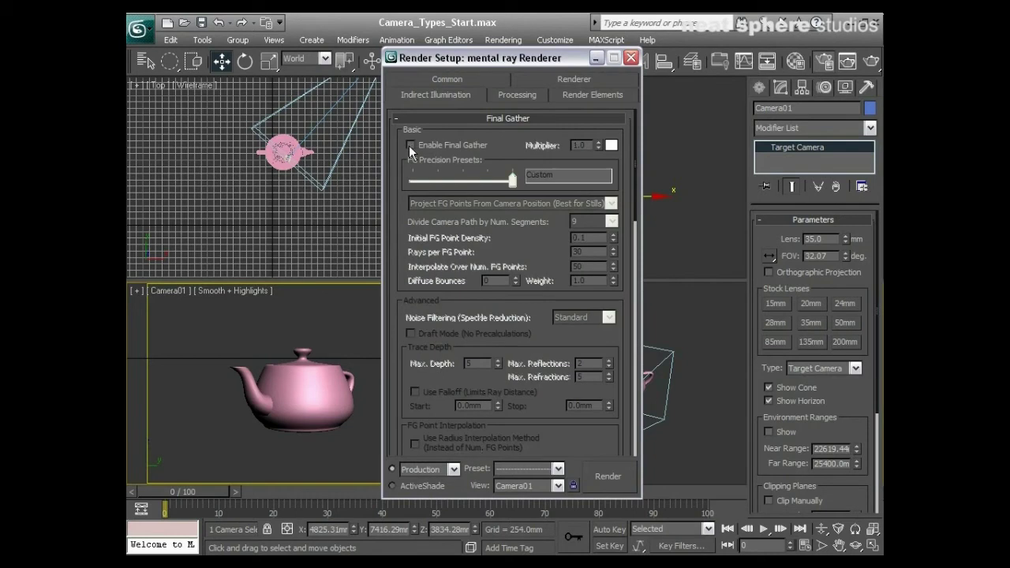
Set the render output size to the HDTV (video) preset at 1280x720 and close the render setup.
left_click(439, 81)
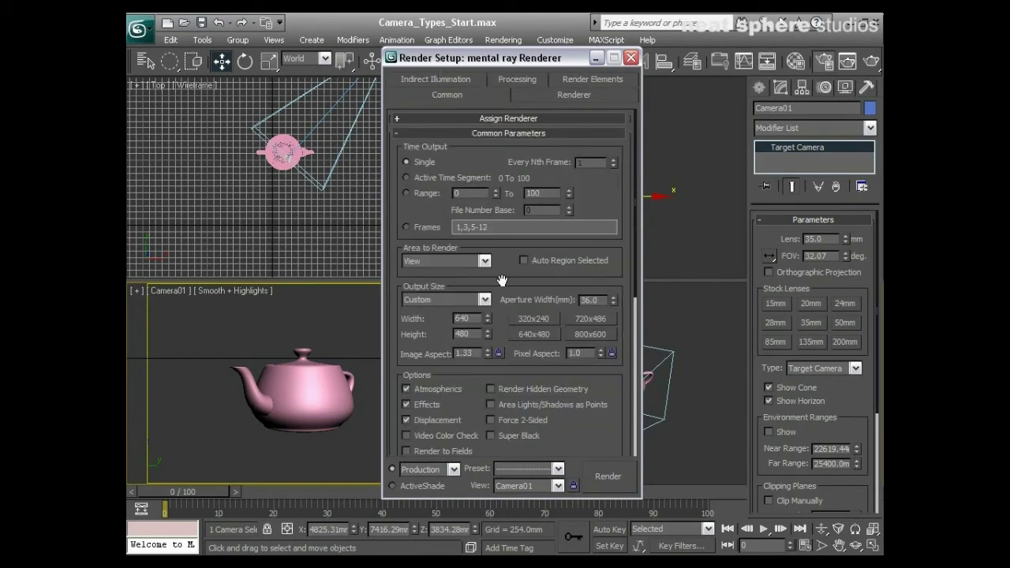
left_click_drag(504, 280, 509, 212)
left_click(484, 230)
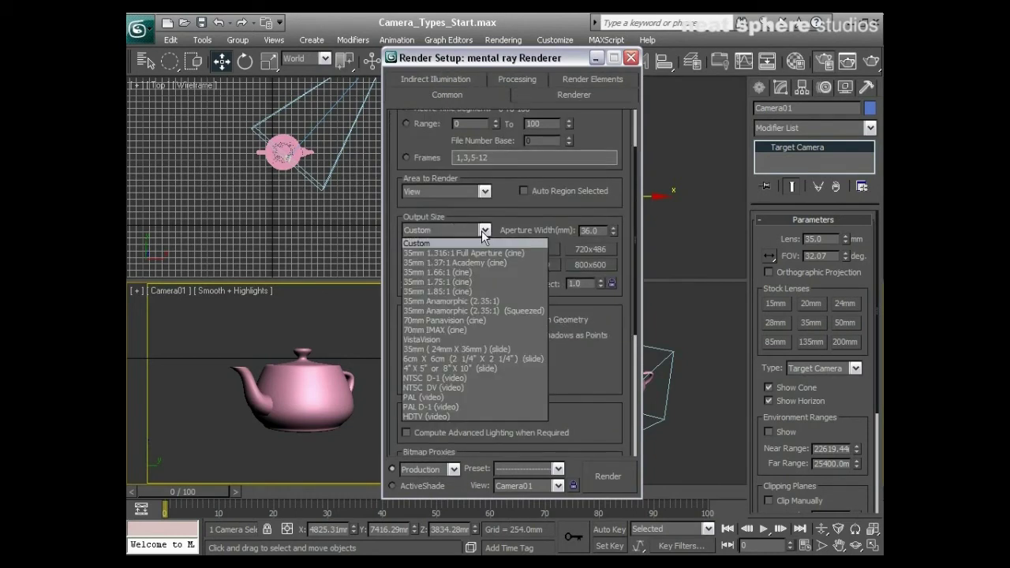
left_click(460, 414)
left_click(547, 265)
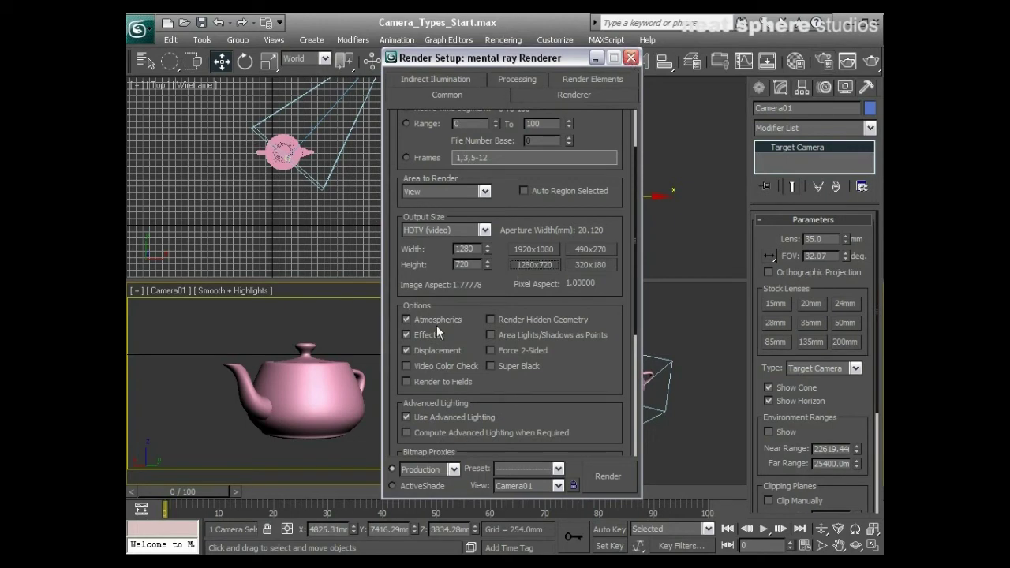
left_click(631, 58)
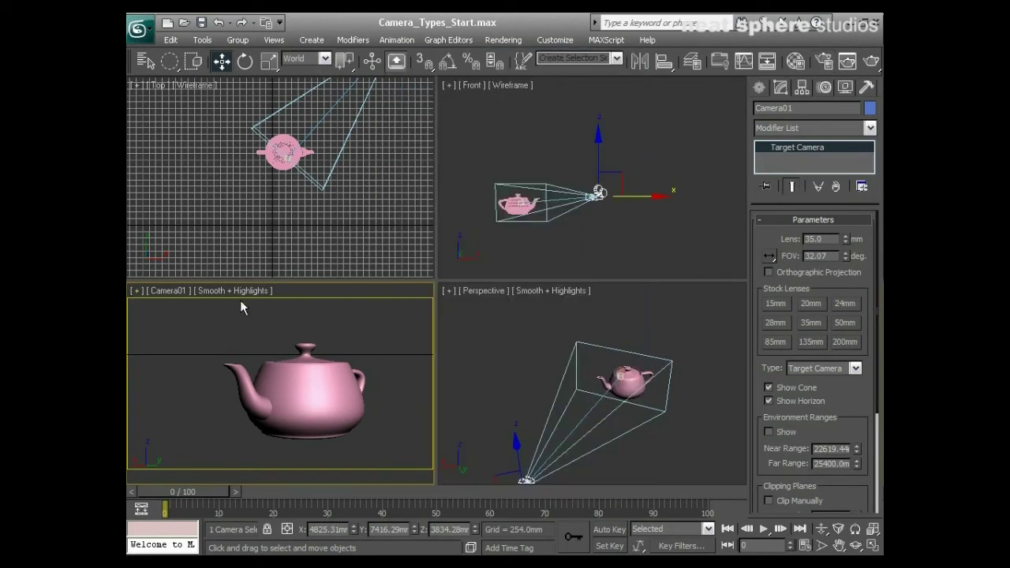
Reframe the teapot in the camera view and turn on the Action Safe and Title Safe frames in the viewport configuration.
middle_click_drag(373, 356, 340, 351, "alt")
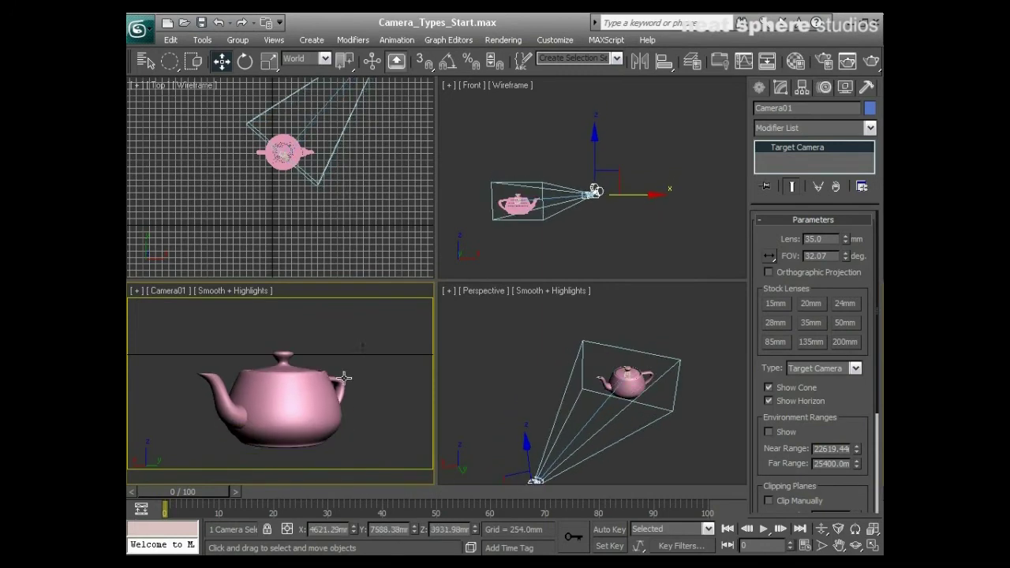
middle_click_drag(348, 396, 348, 380)
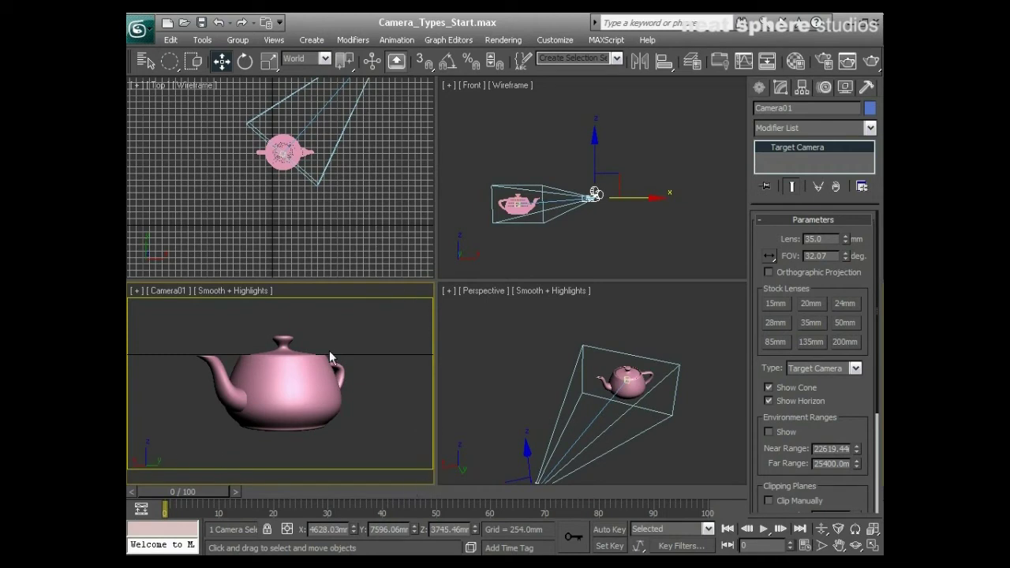
left_click(135, 293)
left_click(168, 447)
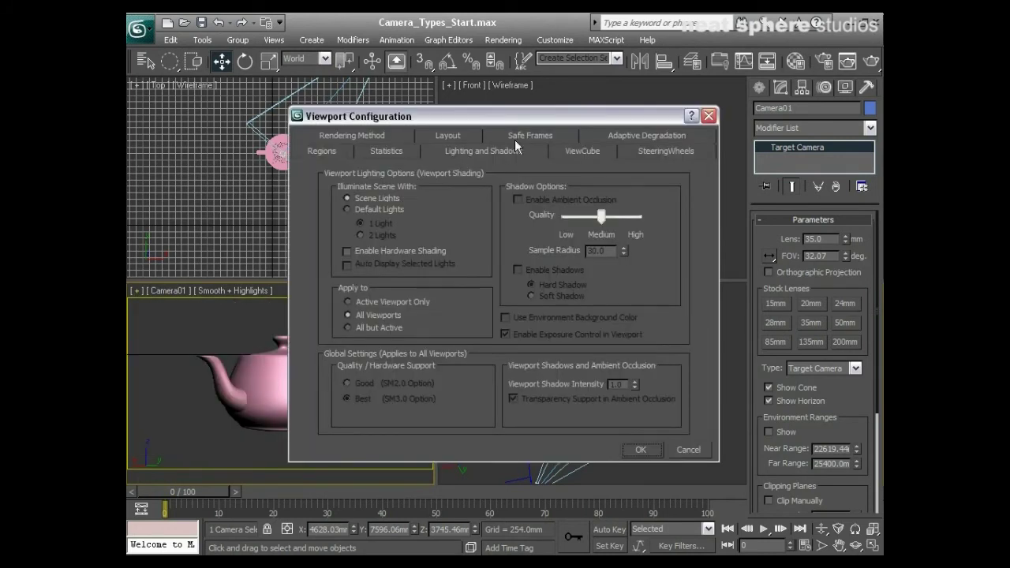
left_click(515, 135)
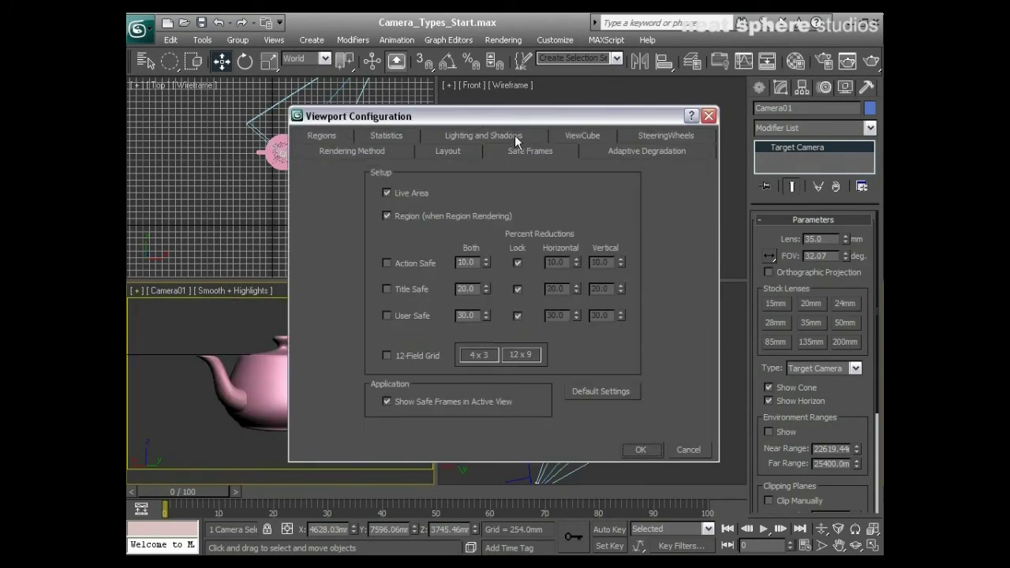
left_click(387, 288)
left_click(530, 355)
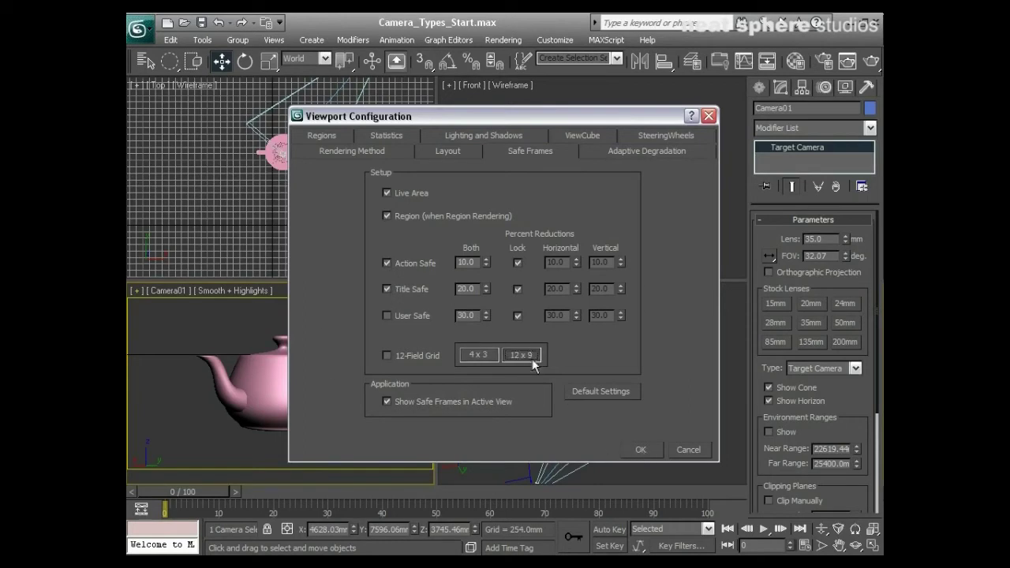
left_click(641, 450)
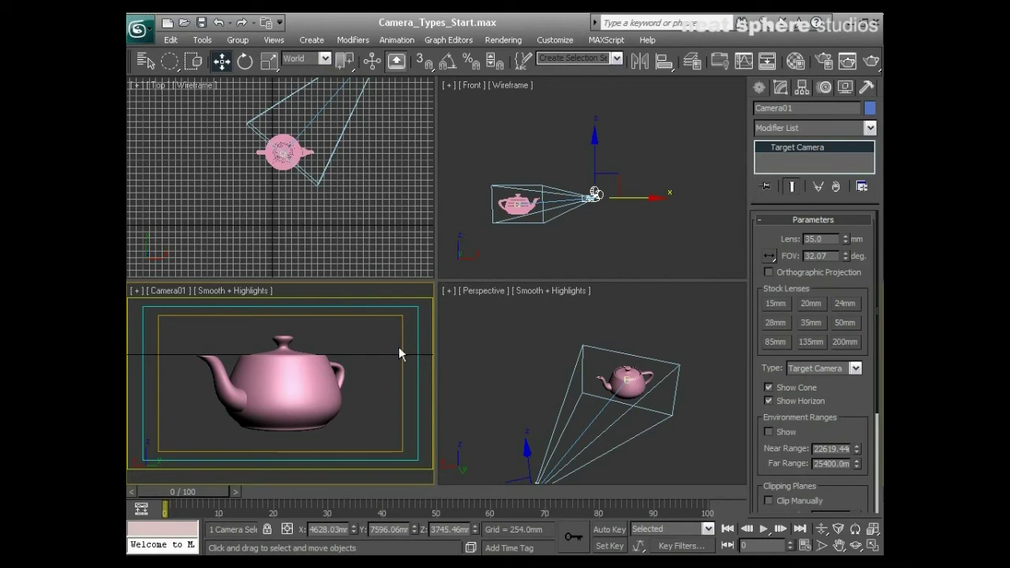
Pan the camera to test the teapot against the lower safe frames, and dolly back until it sits inside Title Safe.
middle_click_drag(398, 347, 338, 413)
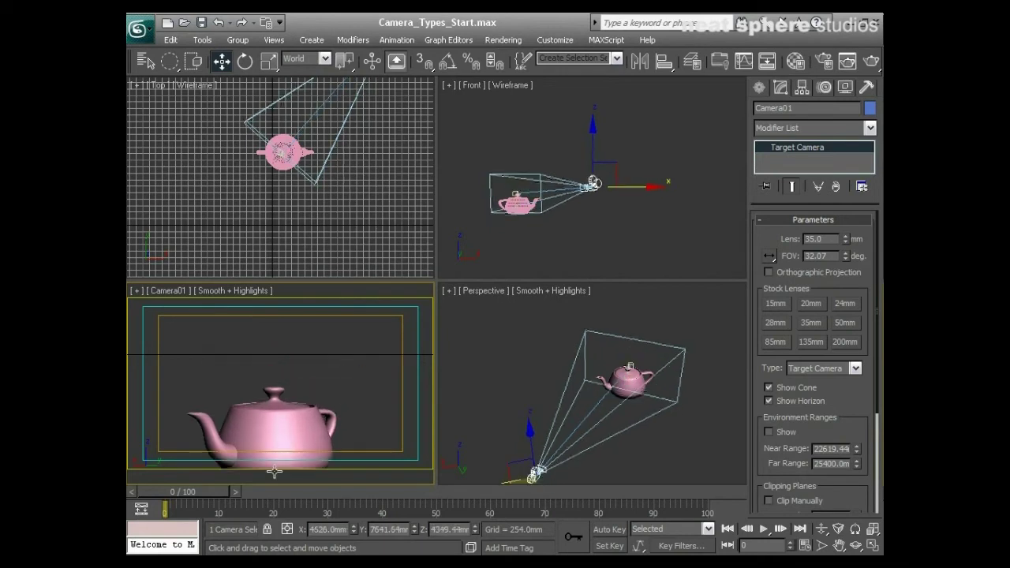
middle_click_drag(274, 450, 276, 394)
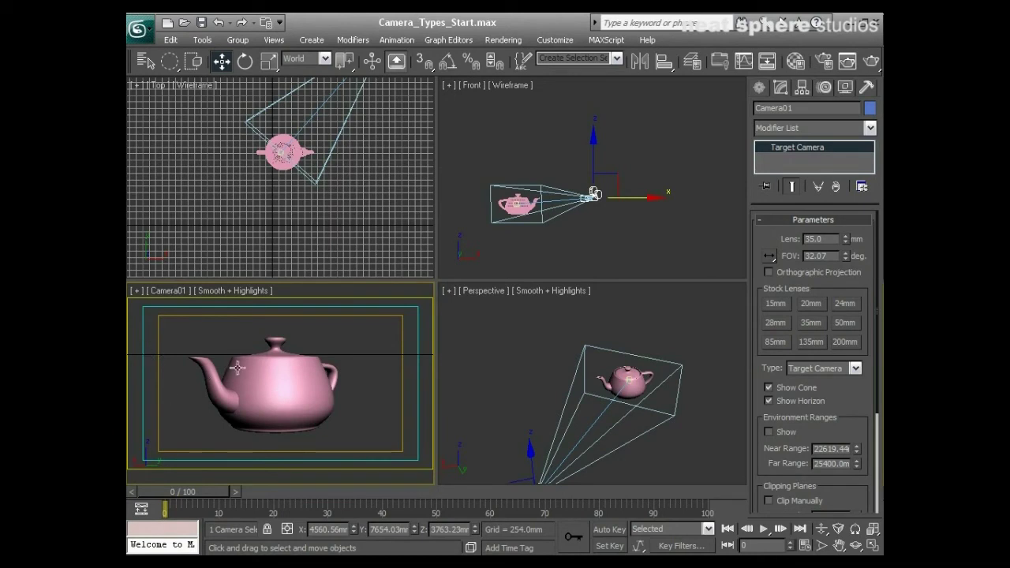
middle_click_drag(303, 386, 306, 410)
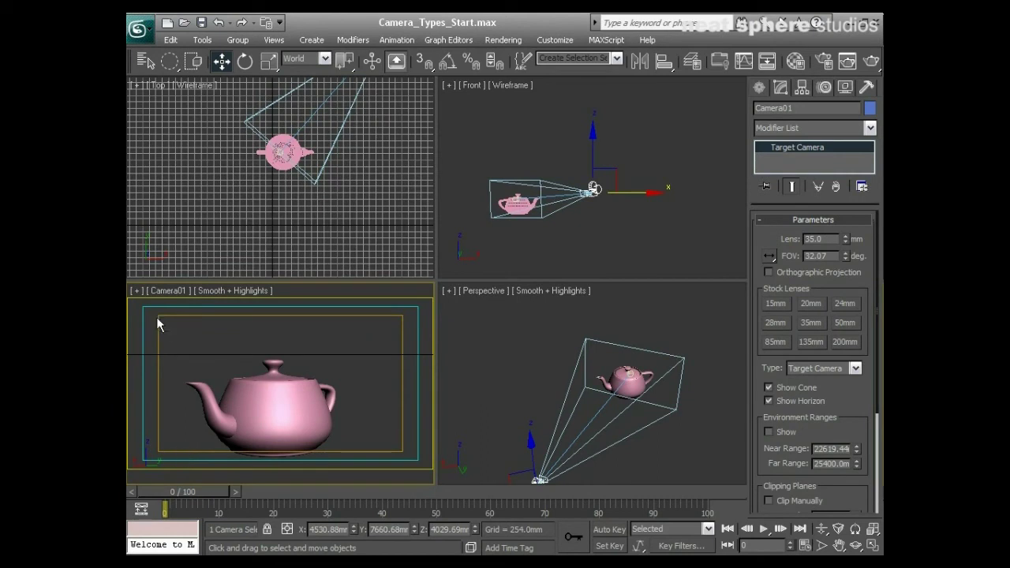
middle_click_drag(317, 428, 302, 399, "ctrl+alt")
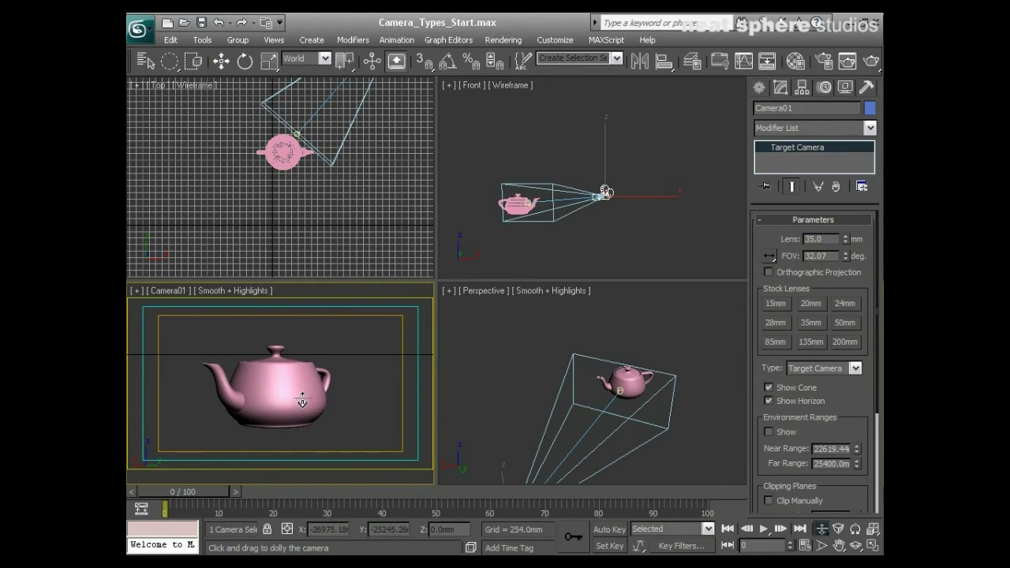
right_click(183, 439)
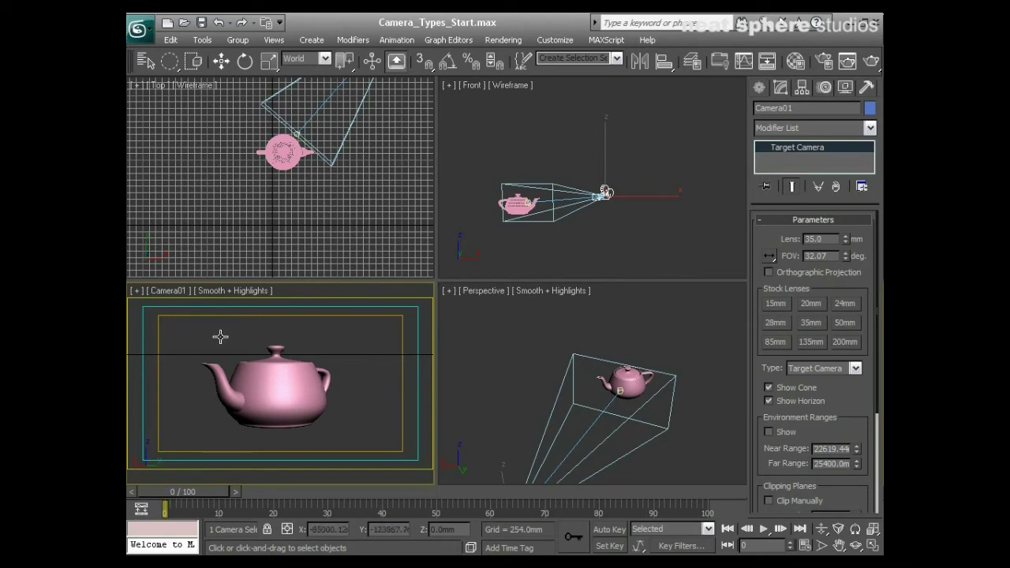
mouse_move(221, 391)
middle_mouse_down()
mouse_move(188, 393)
mouse_move(220, 389)
middle_mouse_up()
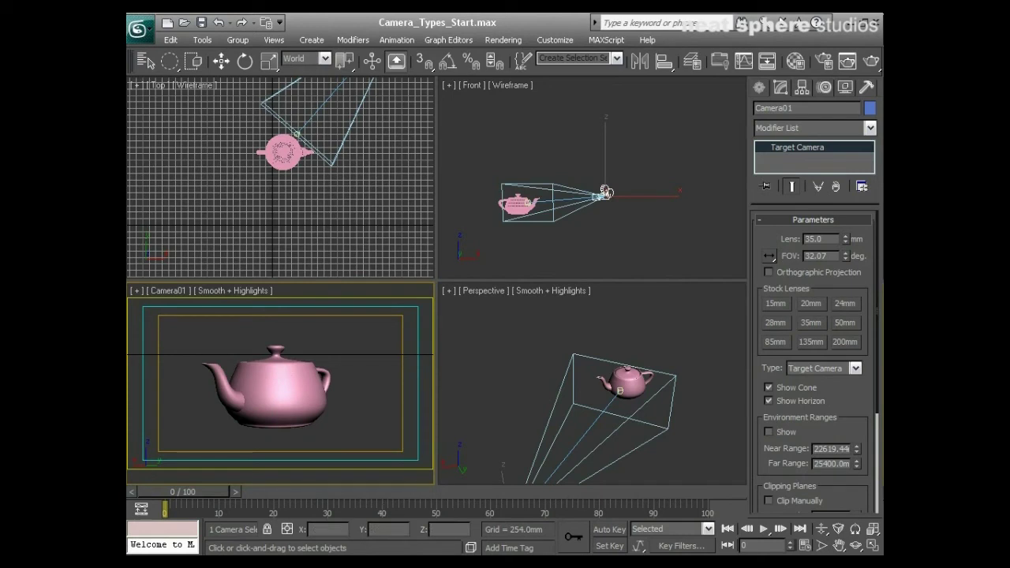
Switch to Windows Picture and Fax Viewer, compare 5_thirds.jpg with 6_thirds_marked.jpg for the rule of thirds, and return to 3ds Max.
key("alt+Tab")
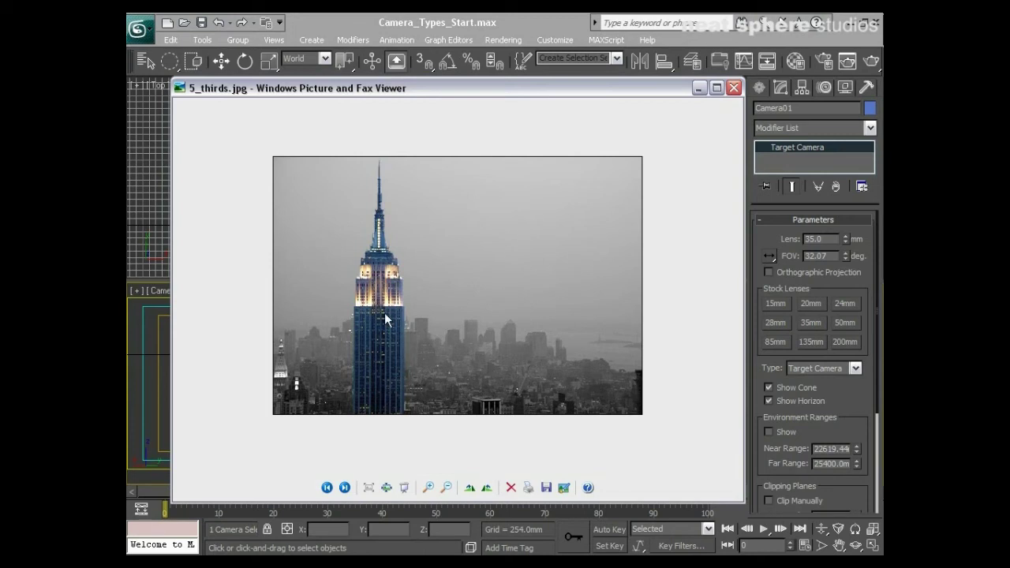
left_click(345, 487)
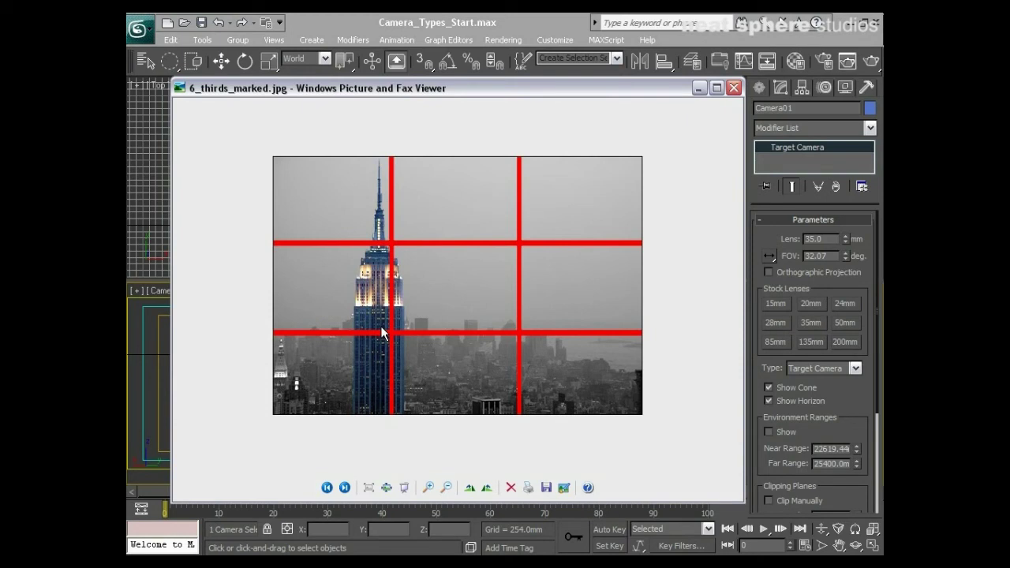
left_click(327, 487)
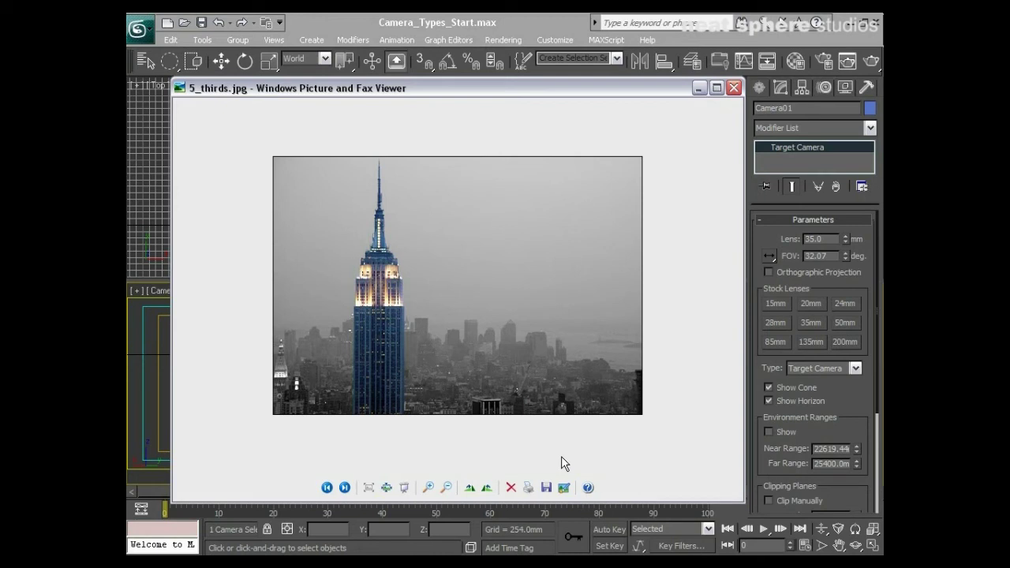
left_click(344, 487)
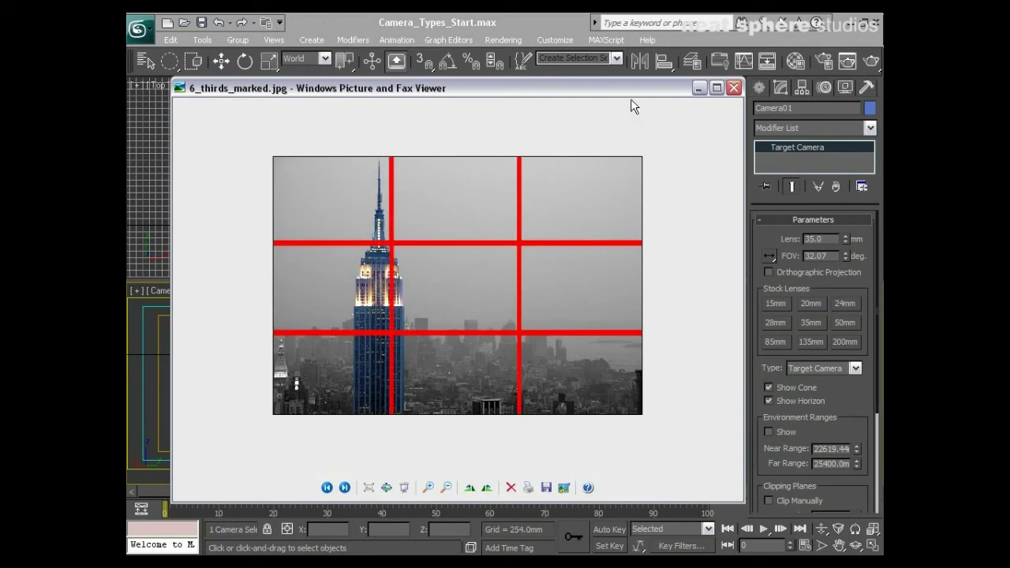
left_click(541, 20)
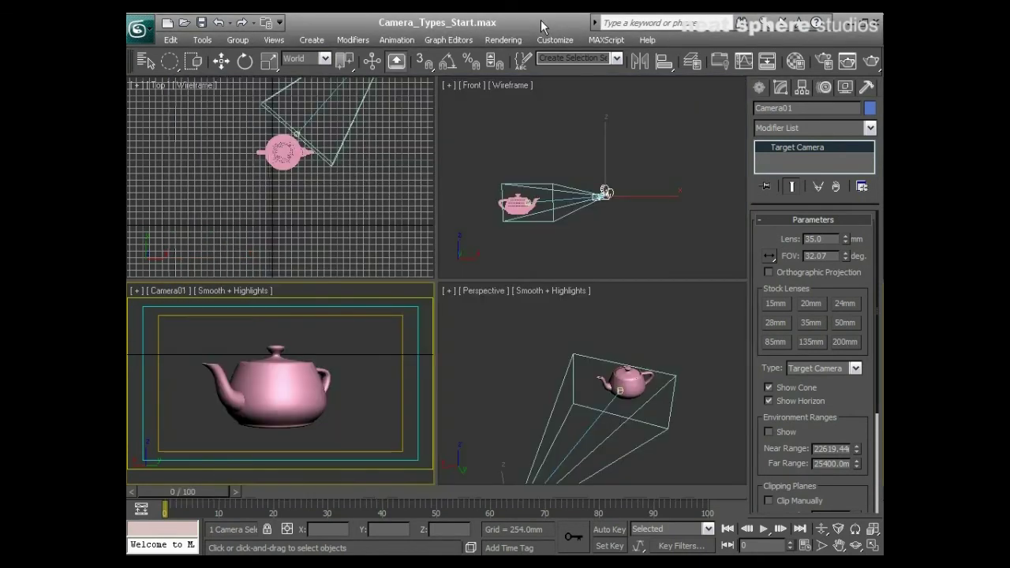
Select the teapot, orbit the camera around to its other side, and reframe the teapot on the left third of the camera view.
middle_click_drag(340, 395, 300, 393)
left_click(268, 395)
middle_click_drag(235, 400, 243, 400)
left_click(856, 545)
left_click_drag(228, 393, 392, 394)
key("d")
left_click_drag(197, 382, 224, 406)
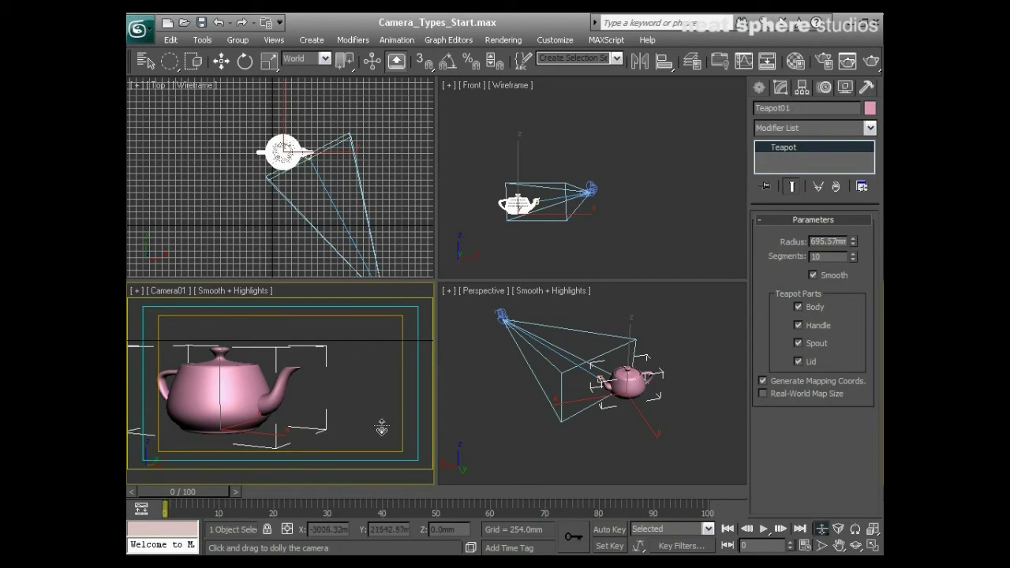
Finish dollying the camera on the teapot and deselect the teapot in the camera view.
mouse_move(213, 432)
left_mouse_down()
mouse_move(204, 434)
mouse_move(214, 432)
left_mouse_up()
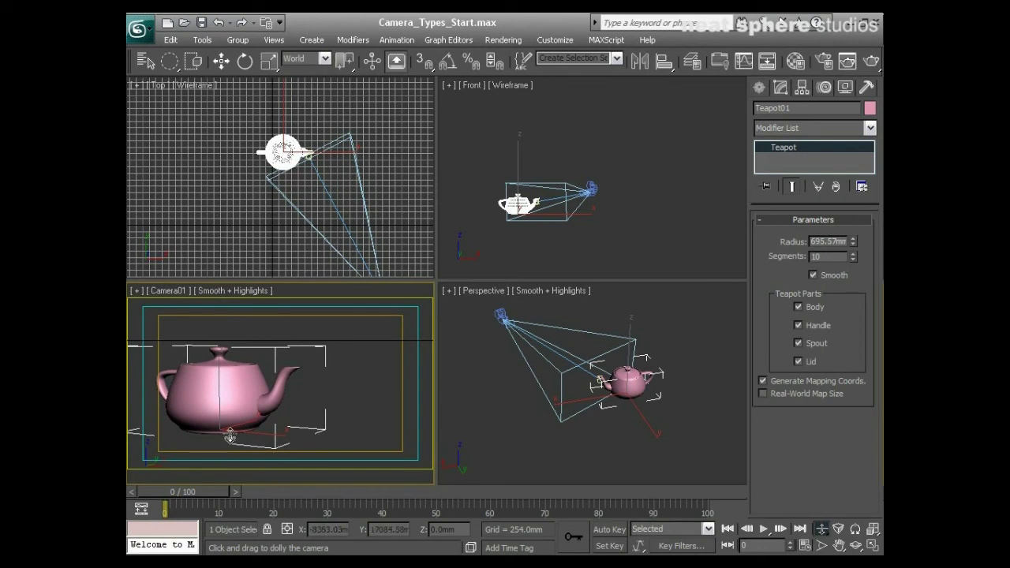
right_click(343, 345)
left_click(329, 328)
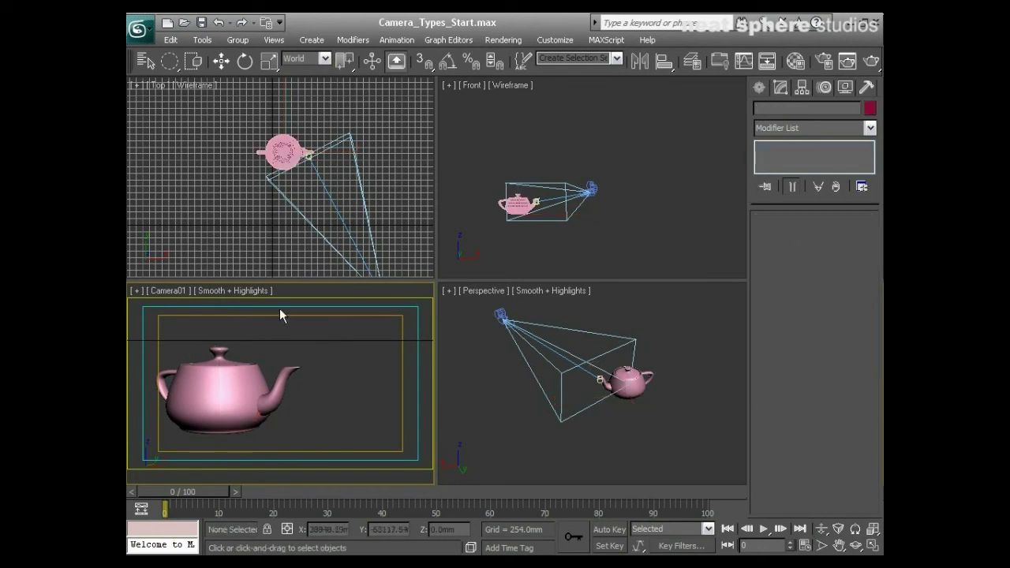
Pan the camera to centre the teapot inside the safe frames, and orbit the camera to view the teapot side-on.
middle_click_drag(185, 426, 264, 403)
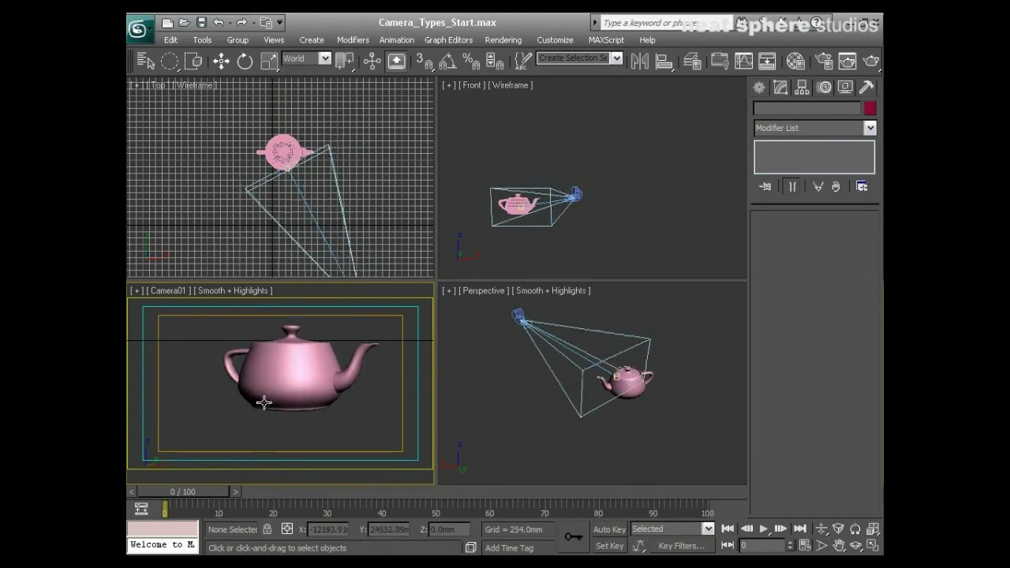
middle_click_drag(326, 435, 329, 401)
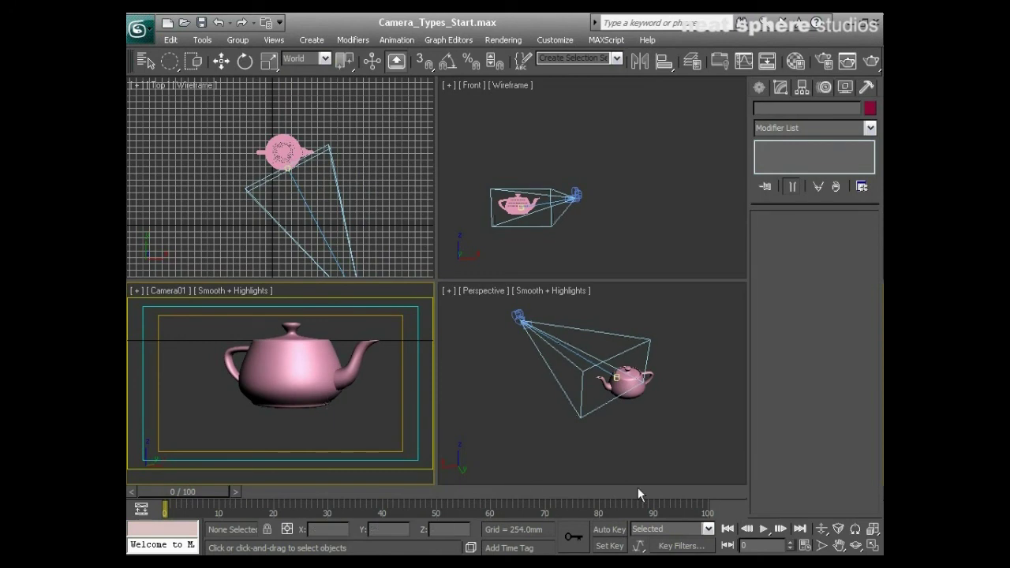
left_click(857, 545)
left_click_drag(309, 393, 312, 381)
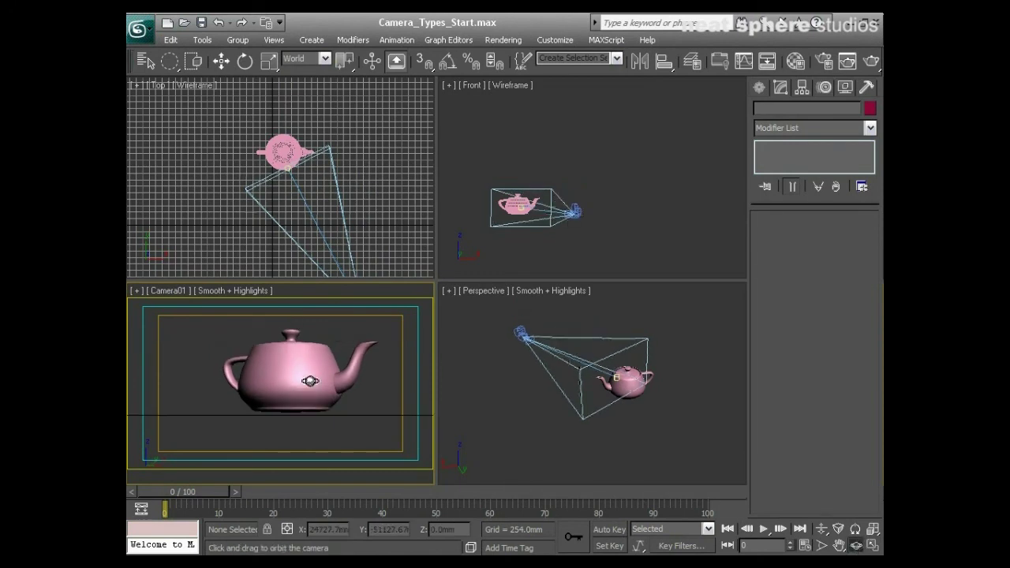
middle_click_drag(316, 382, 308, 395)
left_click_drag(260, 390, 295, 408)
middle_click_drag(296, 408, 315, 413)
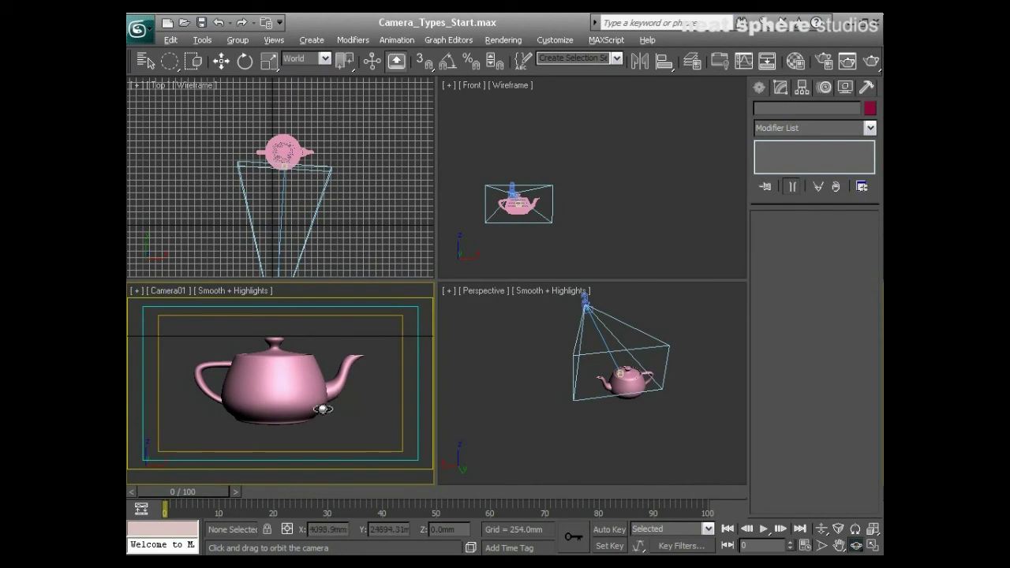
Orbit the camera back to an angled view of the teapot and reframe it on the left third, with its spout facing the empty space.
left_click_drag(305, 404, 239, 390)
middle_click_drag(239, 390, 253, 435)
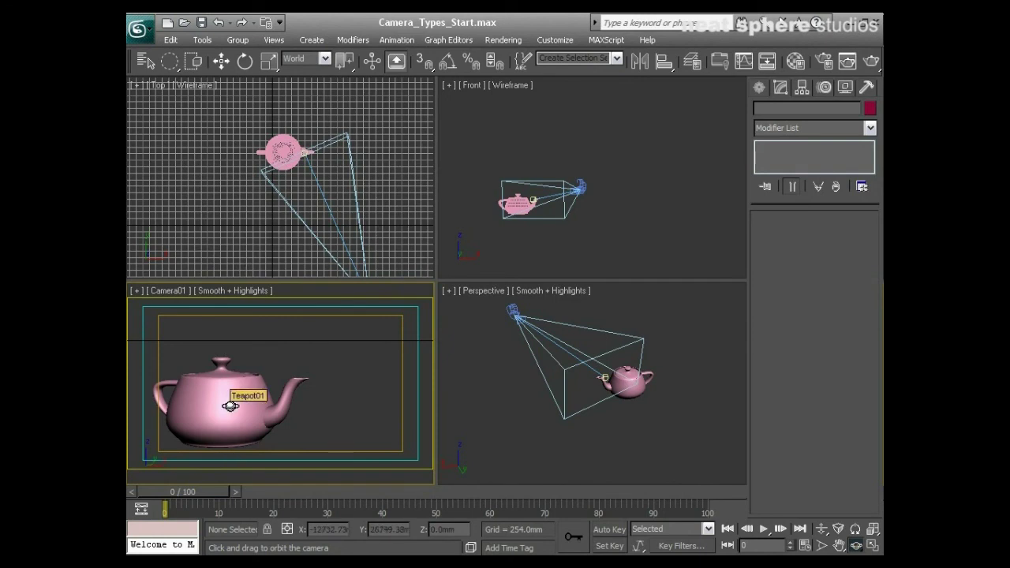
right_click(548, 449)
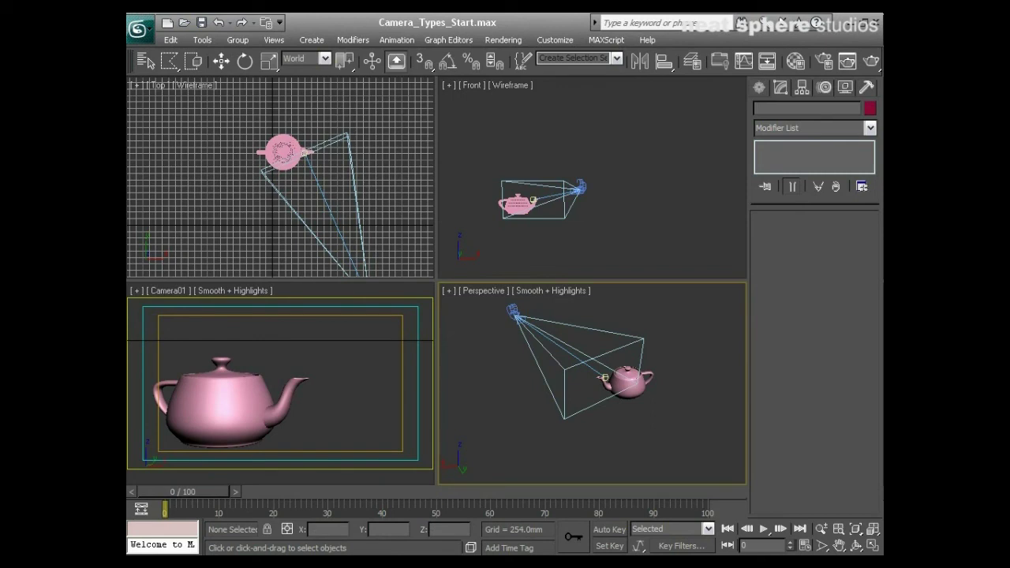
Switch to Windows Picture and Fax Viewer and compare 5_thirds.jpg with 6_thirds_marked.jpg for the subject's placement on the thirds lines.
key("alt+Tab")
left_click(345, 488)
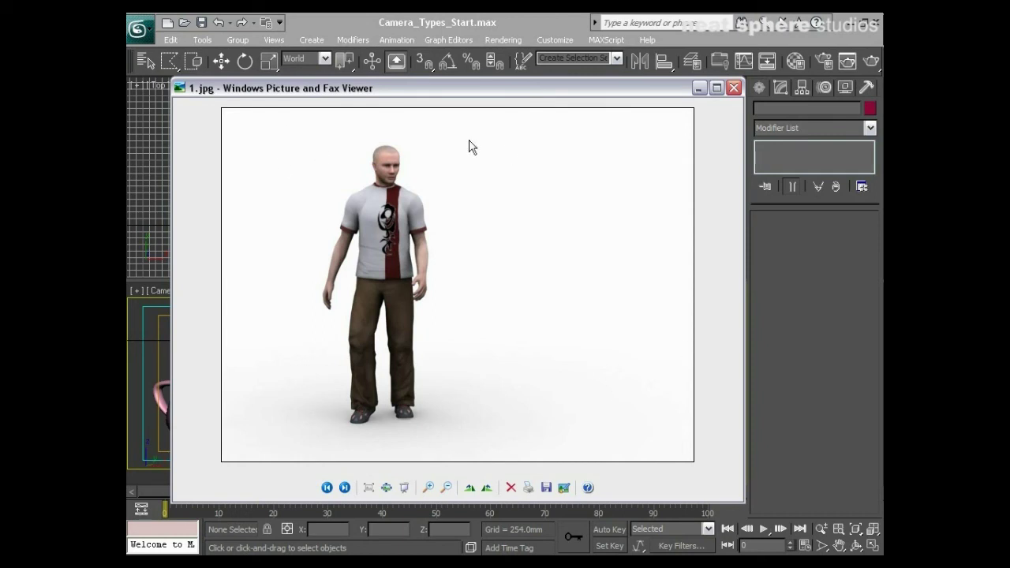
left_click(327, 487)
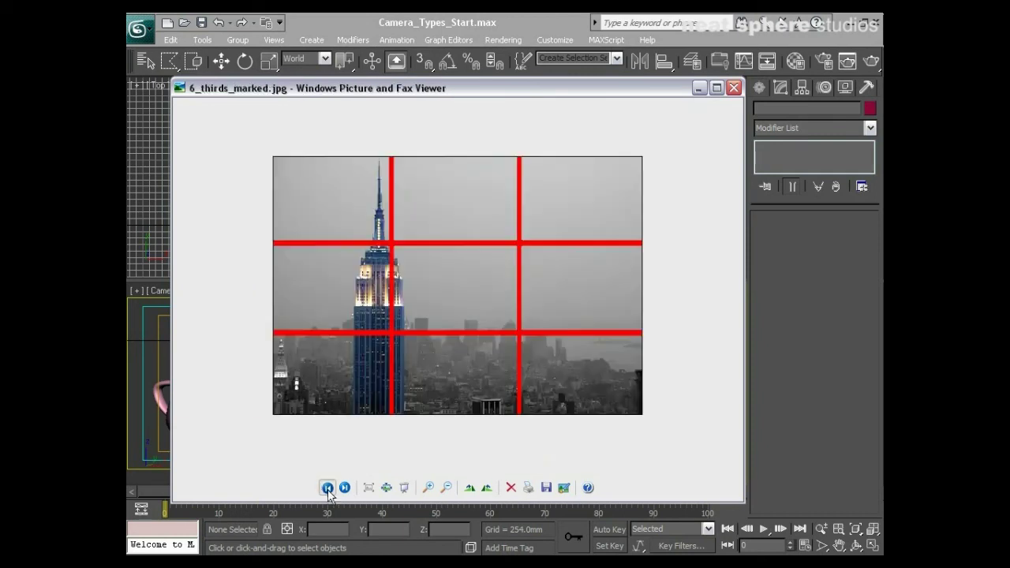
left_click(328, 487)
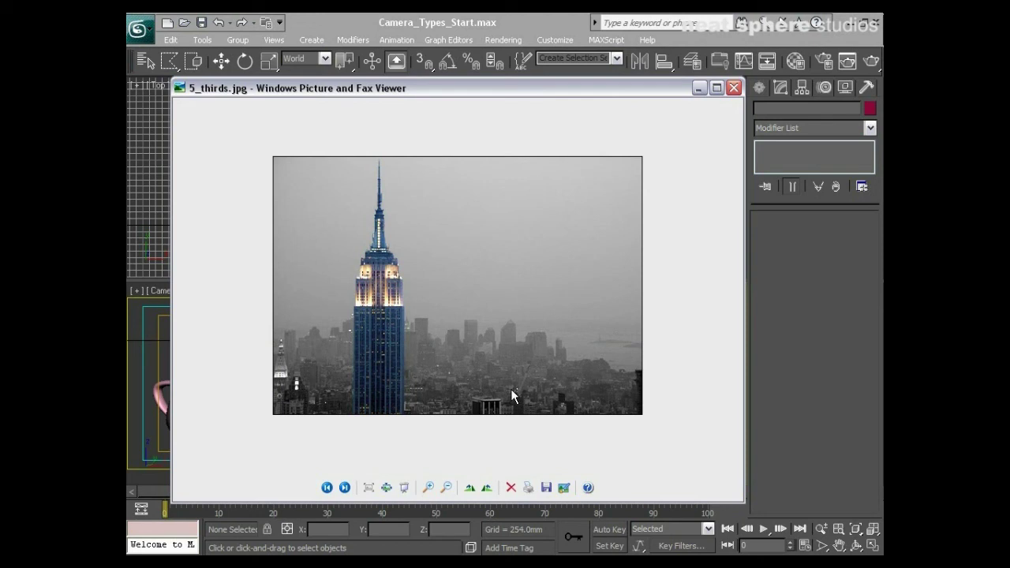
left_click(345, 488)
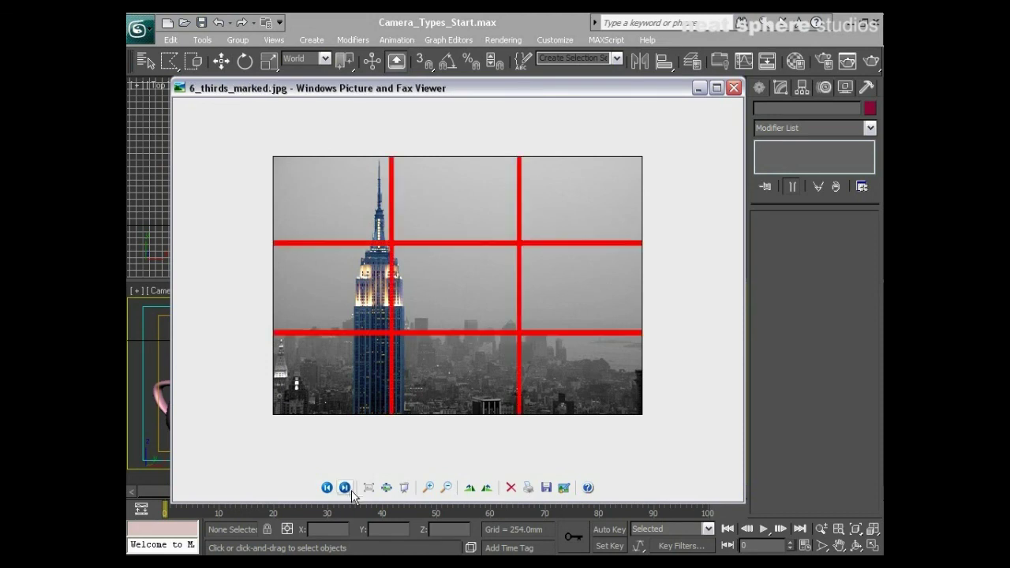
View the character shots 1.jpg to 4.jpg in order, examining the framing from full body to extreme close-up.
left_click(345, 488)
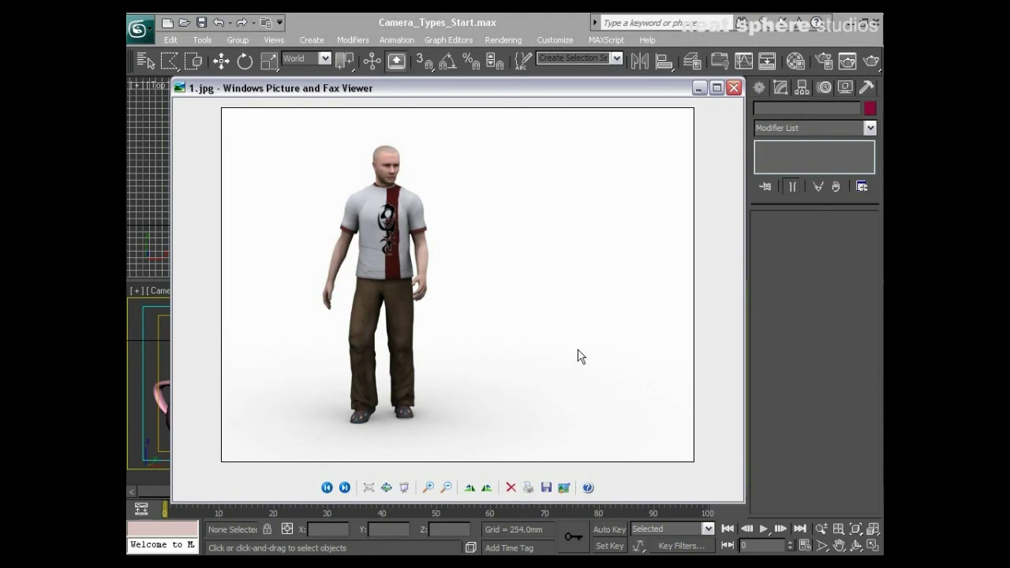
left_click(345, 488)
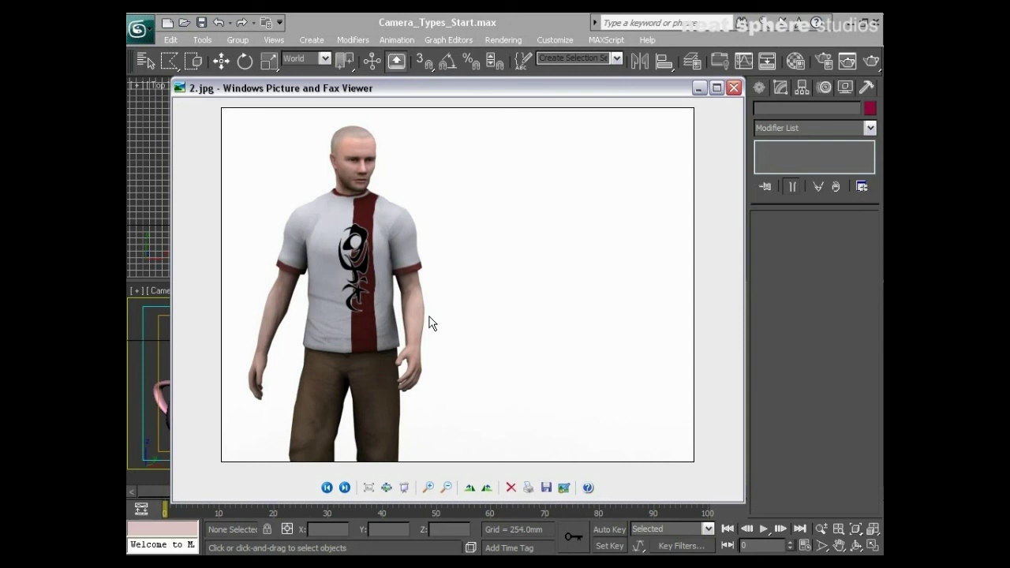
left_click(345, 488)
left_click(345, 488)
left_click(344, 488)
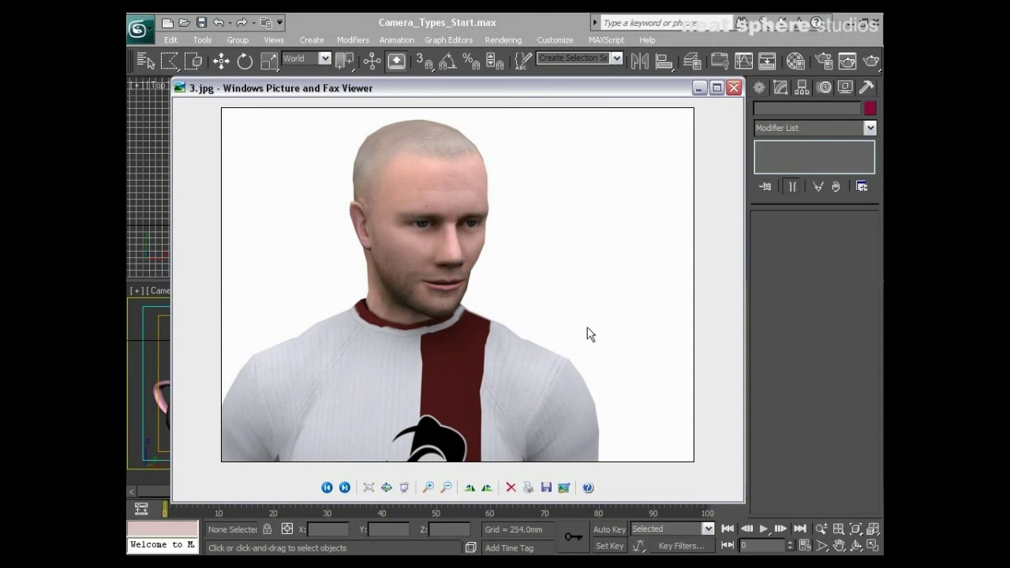
left_click(344, 487)
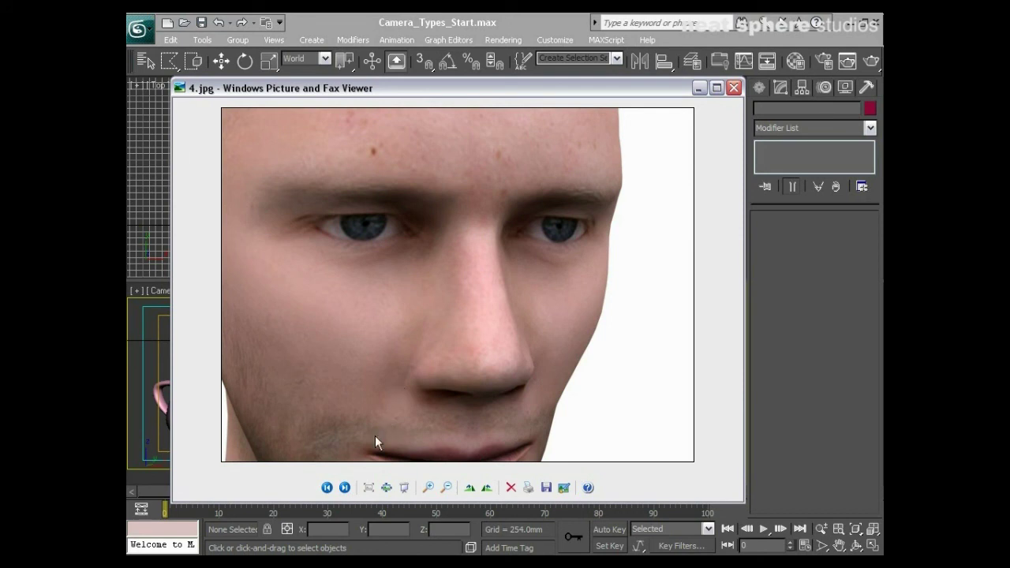
Go back through the images to 6_thirds_marked.jpg, review shots 1.jpg to 4.jpg again, and return to the medium shot 2.jpg.
left_click(327, 488)
left_click(327, 488)
left_click(327, 488)
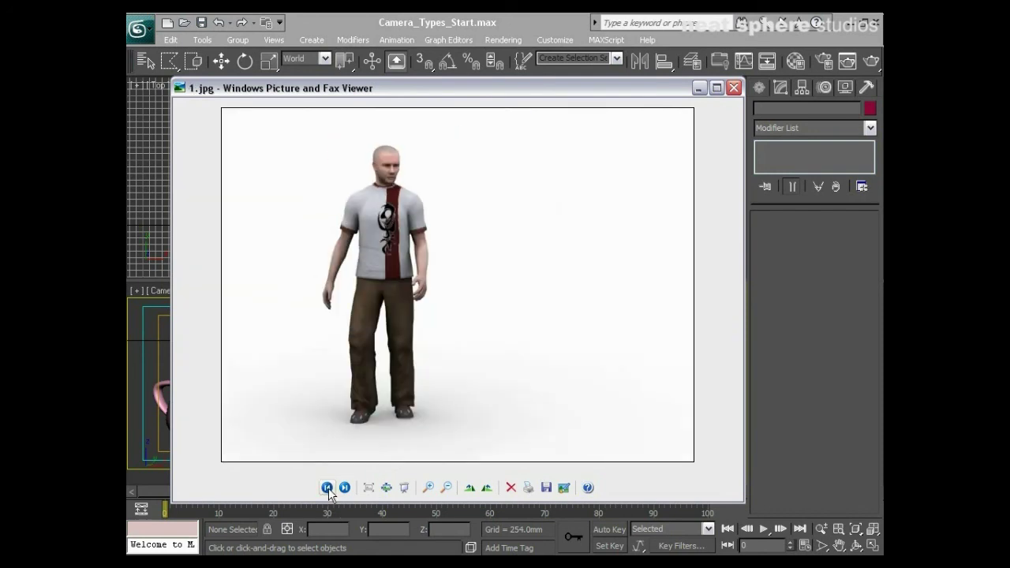
left_click(327, 488)
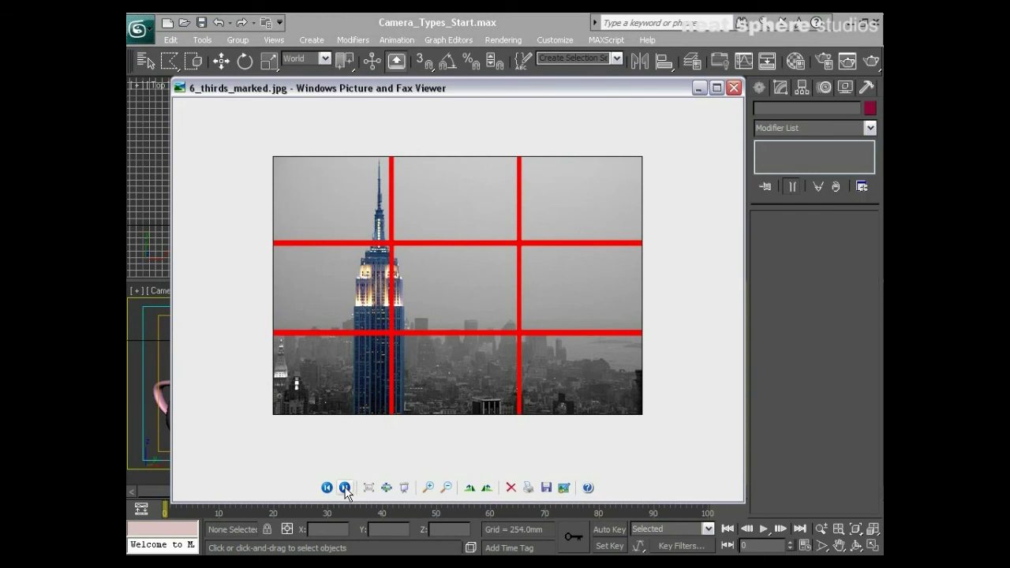
left_click(345, 487)
left_click(345, 488)
left_click(345, 487)
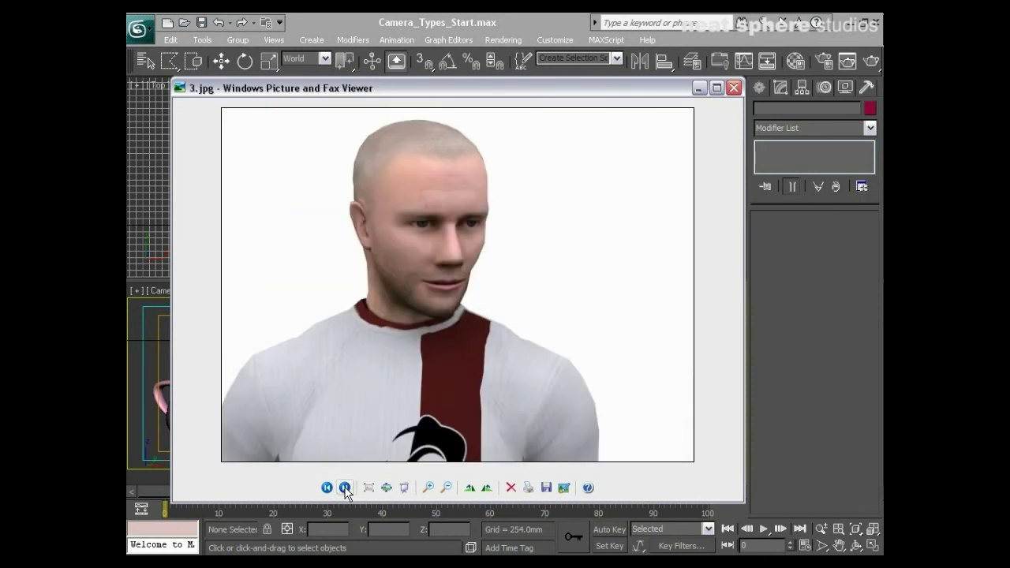
left_click(345, 487)
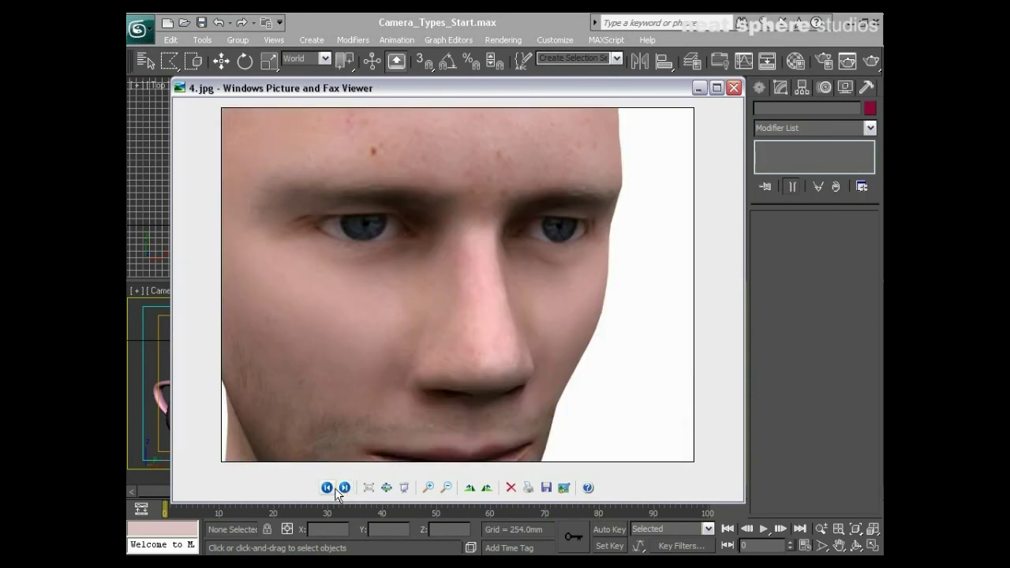
left_click(328, 487)
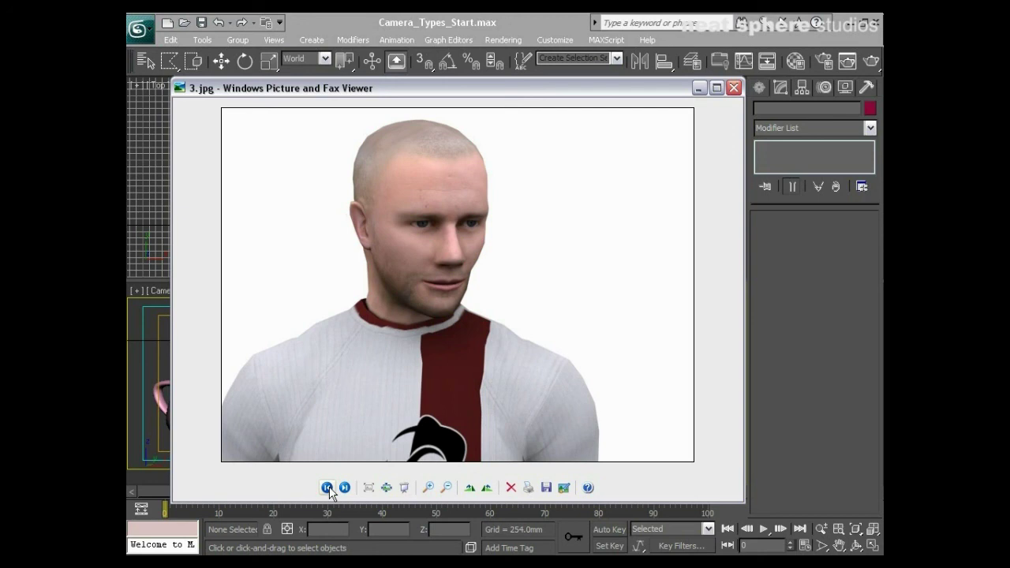
left_click(327, 488)
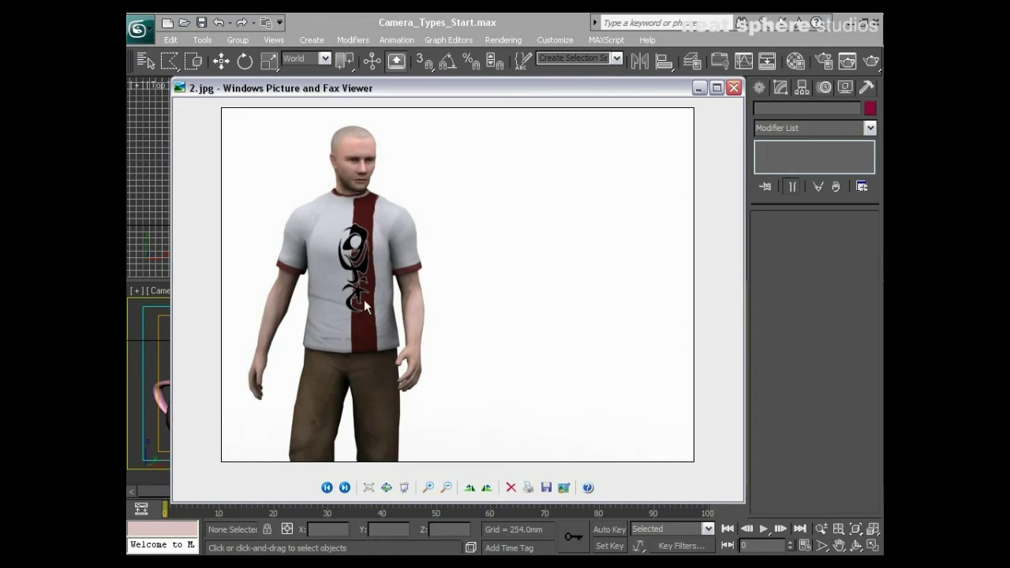